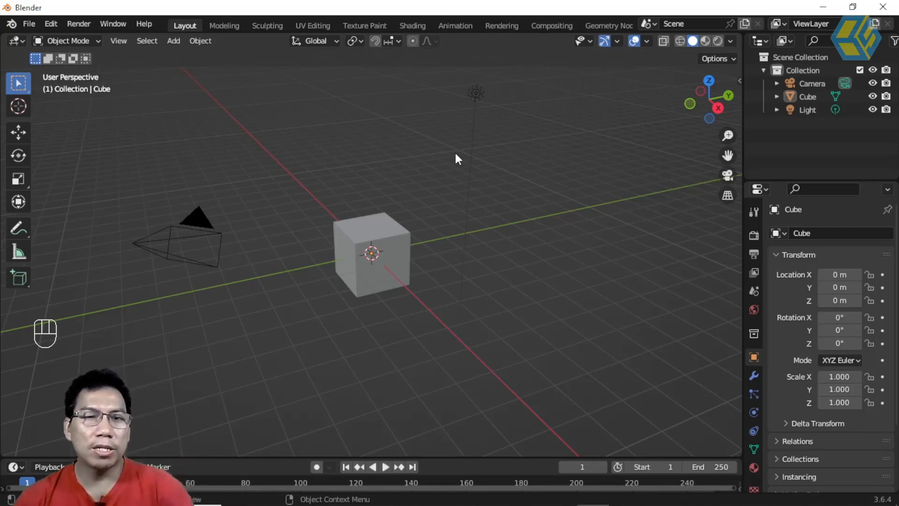
Switch to File Explorer and examine the bw and color leaf images in the TRANSPARAN dan MASKING IMAGE folder, then return to Blender
click(463, 497)
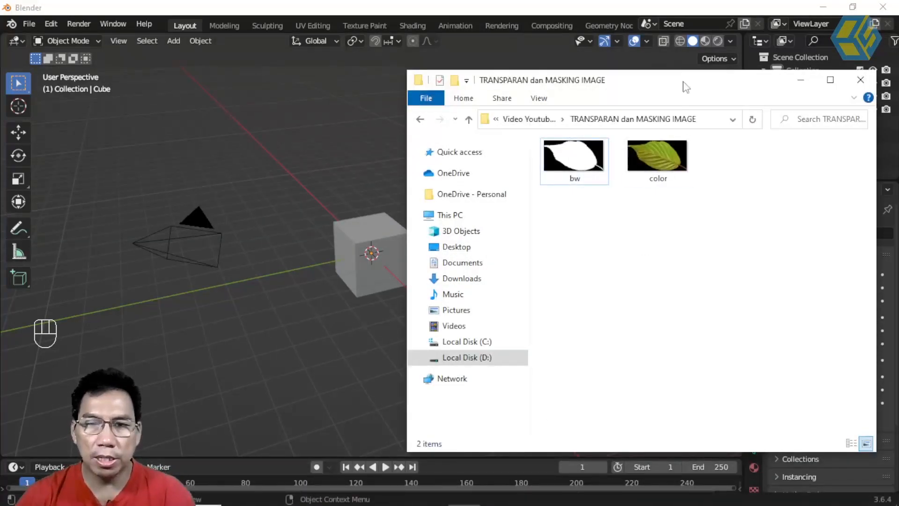
drag(697, 86, 545, 69)
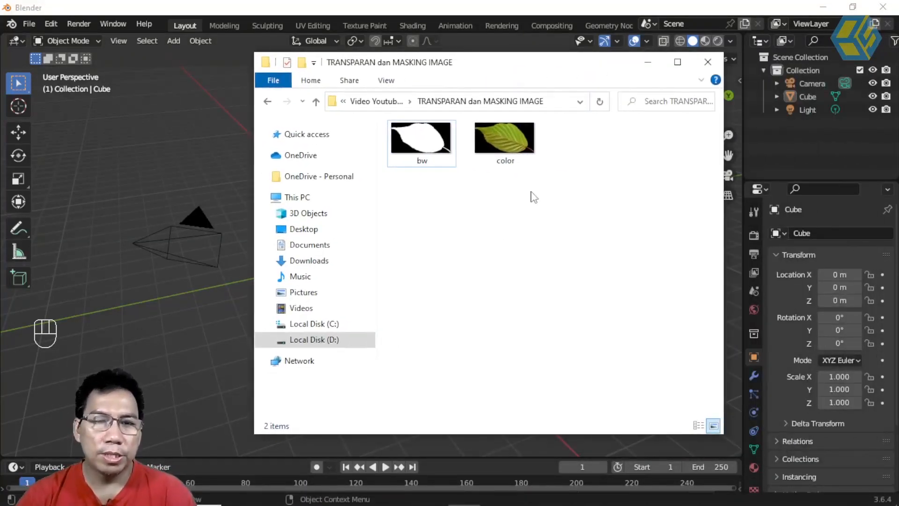
click(519, 155)
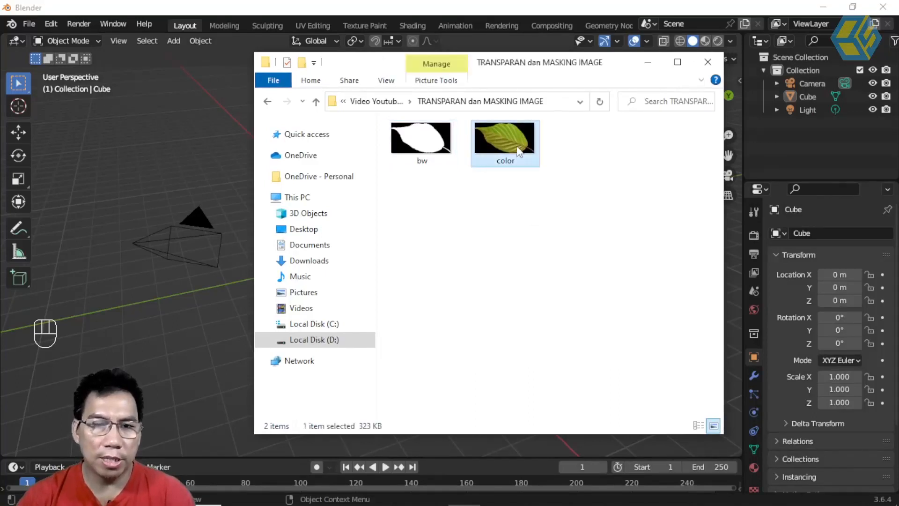
click(416, 144)
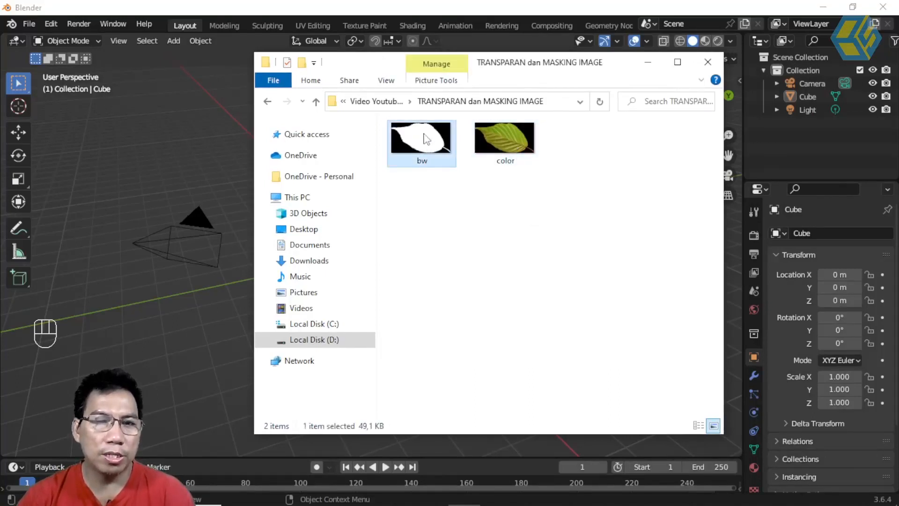
mouse_move(420, 148)
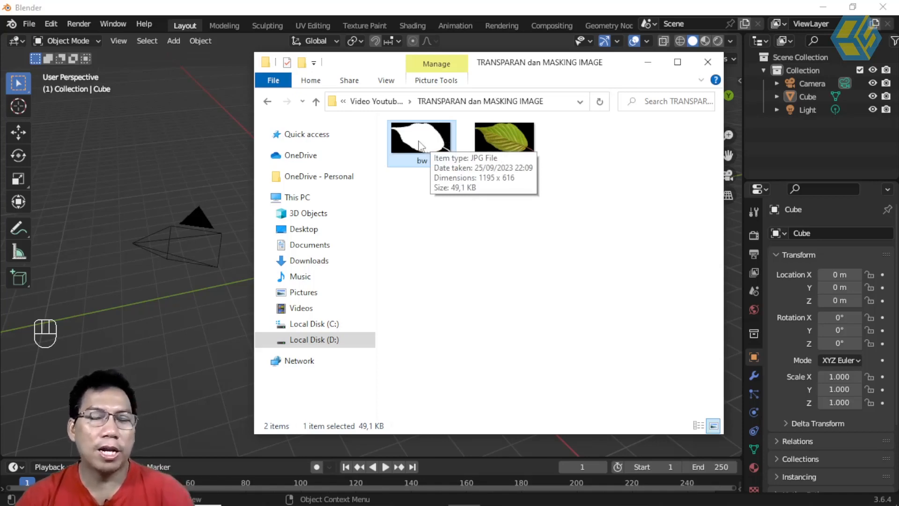
click(497, 11)
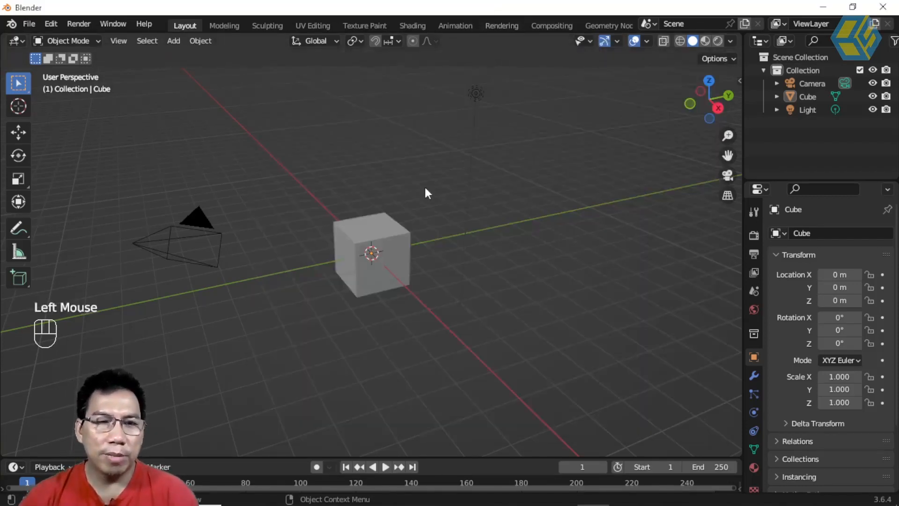
middle_drag(397, 276, 262, 178)
click(30, 23)
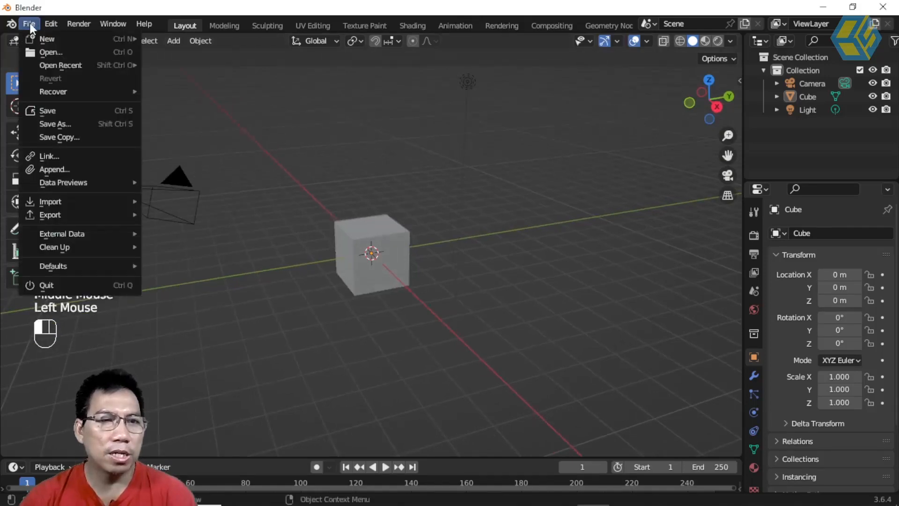
mouse_move(72, 39)
click(438, 358)
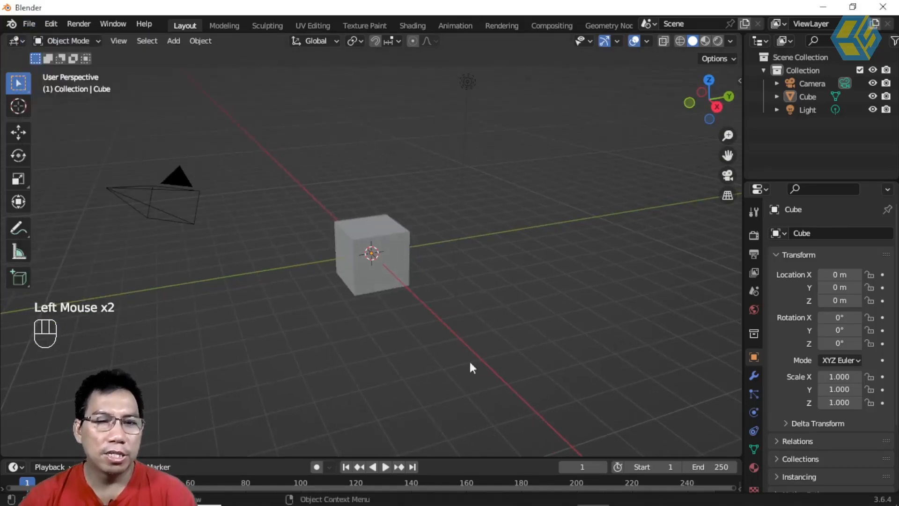
Delete the default cube from the scene
middle_drag(408, 282, 396, 243)
click(397, 244)
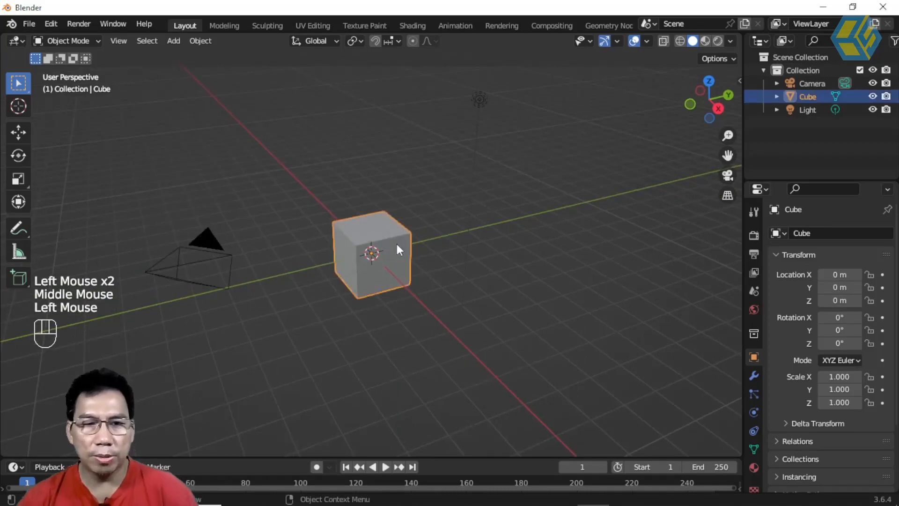
key(Delete)
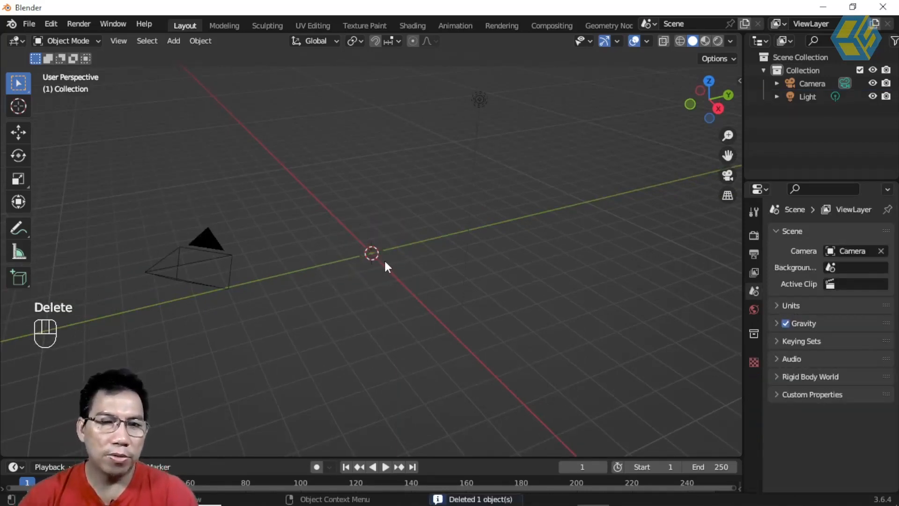
Add a plane mesh at the world origin
scroll(370, 248, up, 2)
click(174, 41)
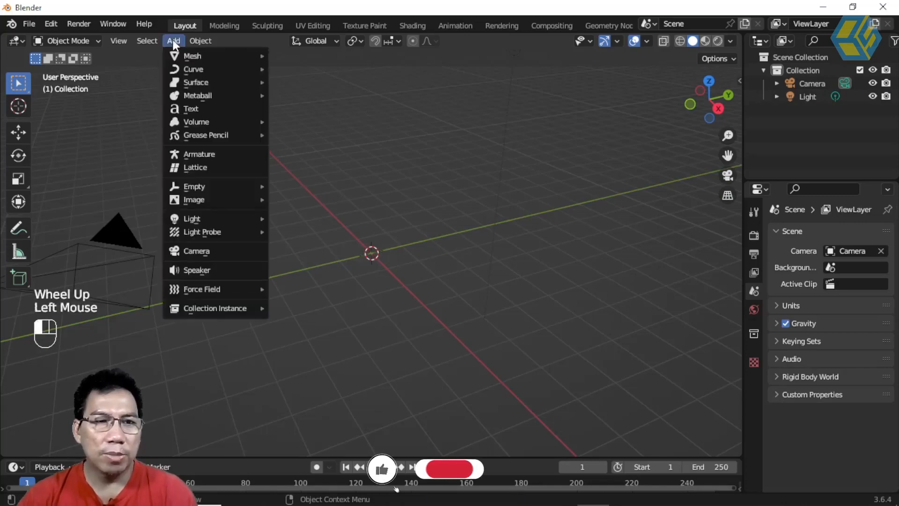
mouse_move(187, 55)
click(301, 55)
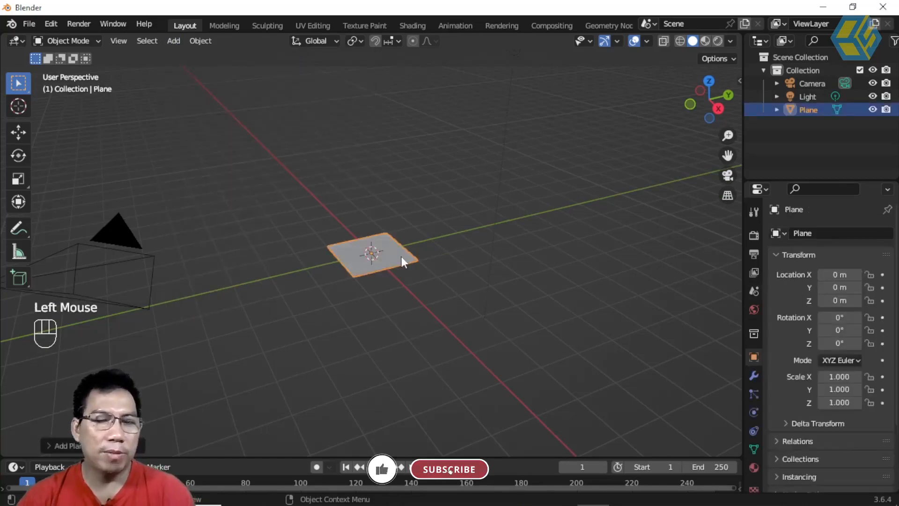
Rotate the plane 90° about the global Y axis so that it stands upright
middle_drag(391, 257, 397, 264)
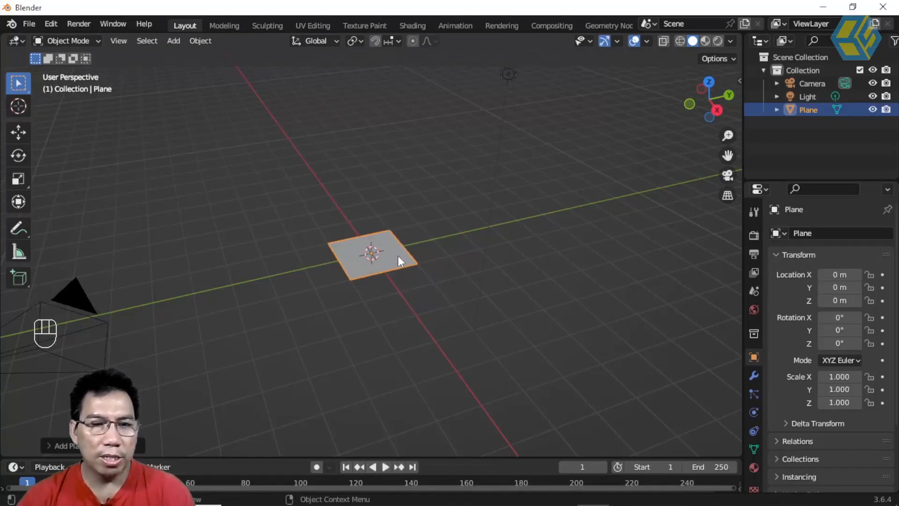
scroll(397, 260, up, 2)
key(r)
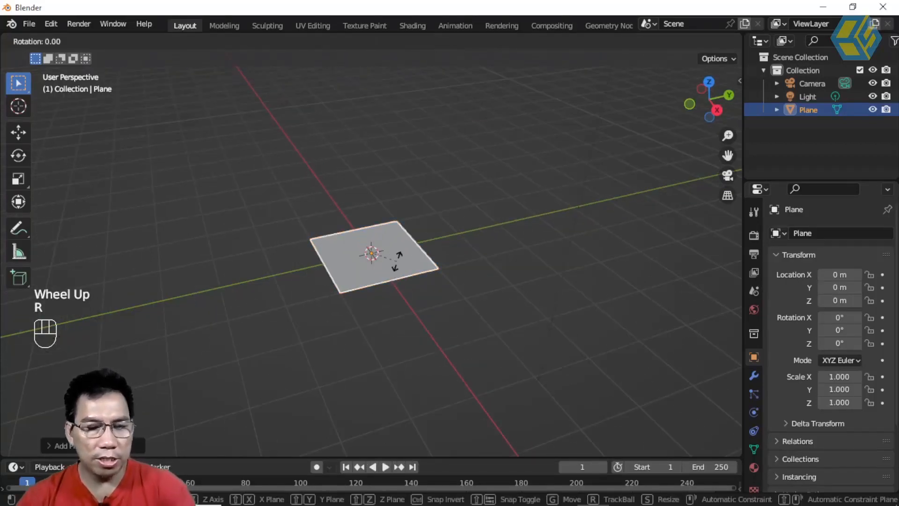
key(y)
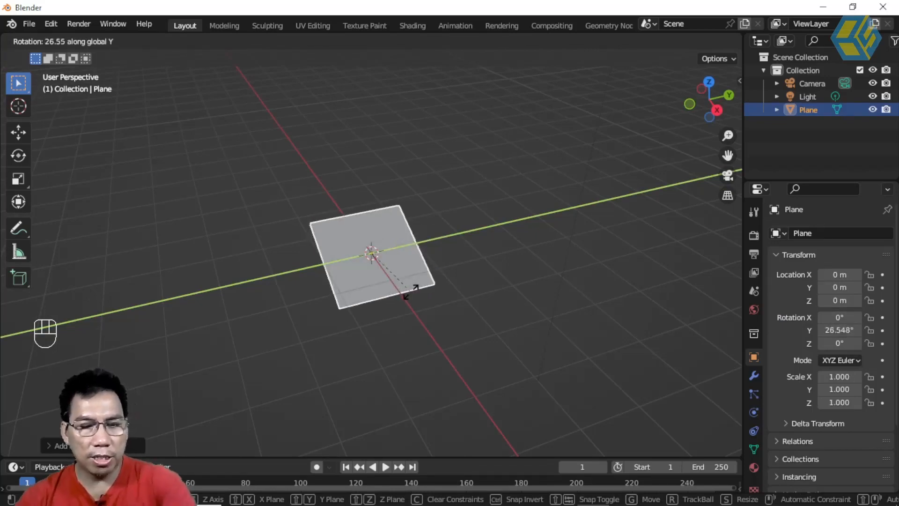
text(90)
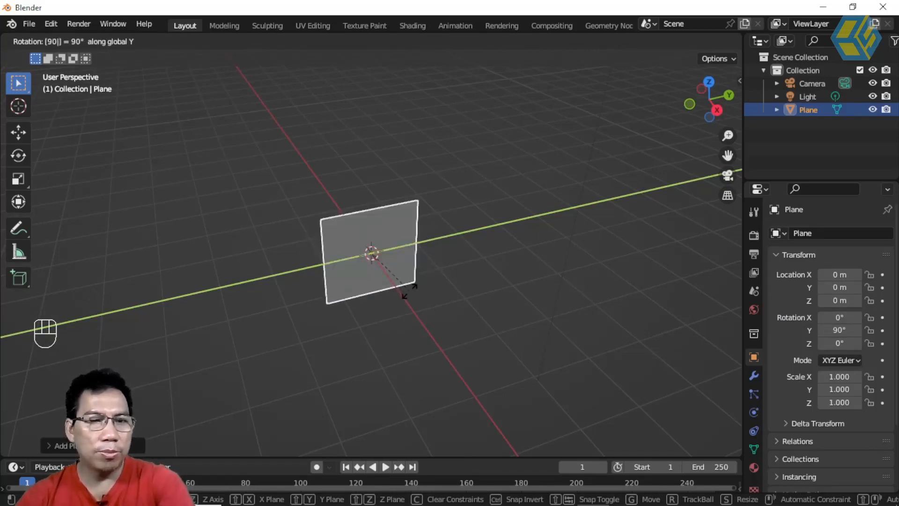
key(Return)
middle_drag(406, 288, 405, 242)
scroll(413, 261, up, 2)
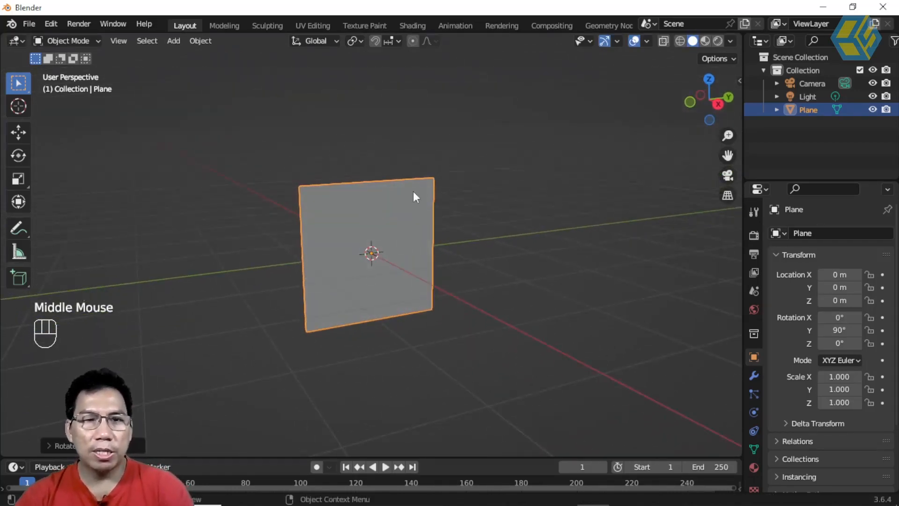
mouse_move(459, 170)
middle_down()
mouse_move(475, 184)
mouse_move(471, 172)
middle_up()
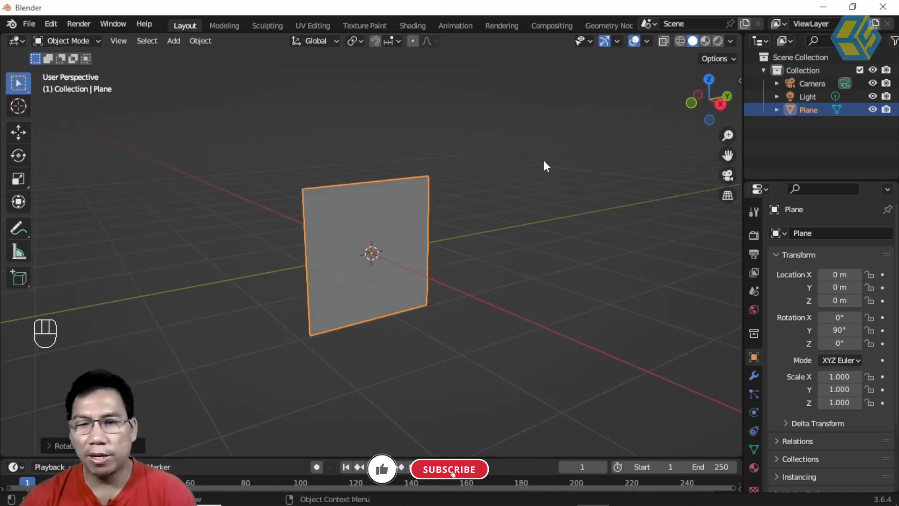
Create a new material on the plane
drag(773, 180, 773, 138)
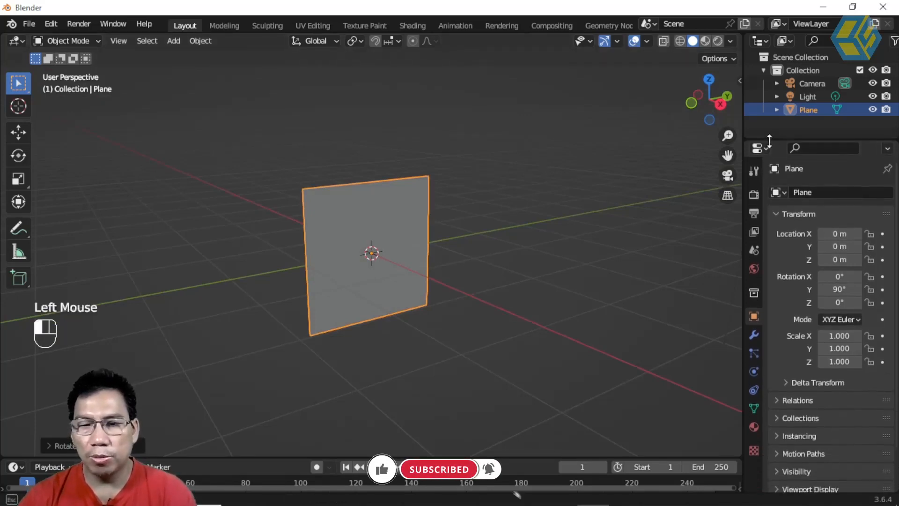
click(753, 425)
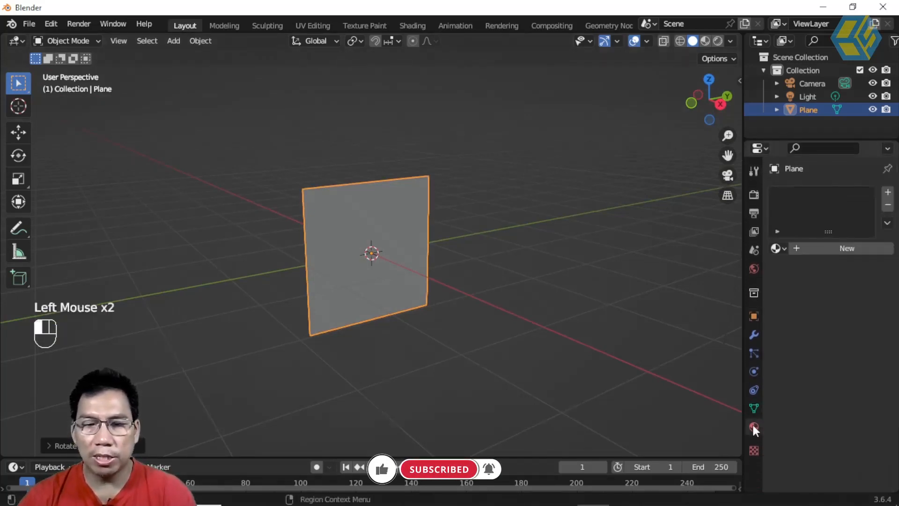
click(818, 249)
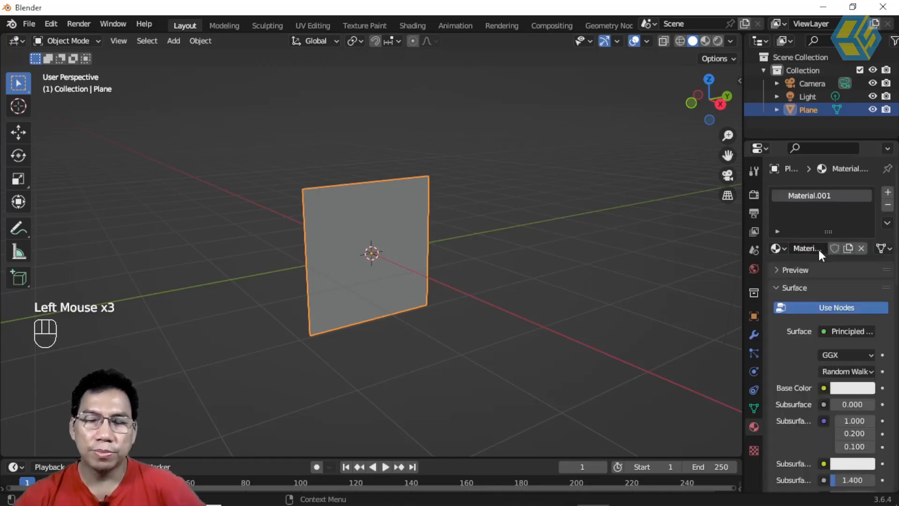
Assign an Image Texture to the material's Base Color and load color.jpg from the TRANSPARAN dan MASKING IMAGE folder
drag(743, 225, 682, 218)
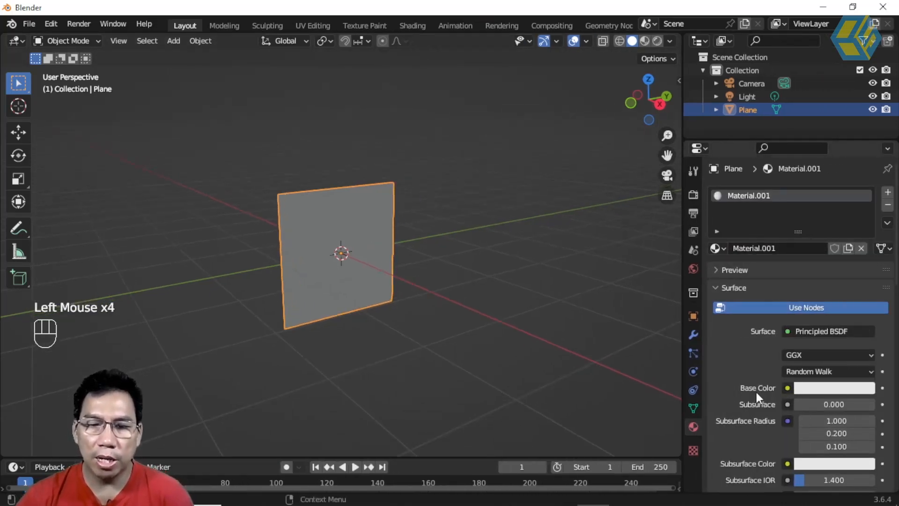
click(787, 387)
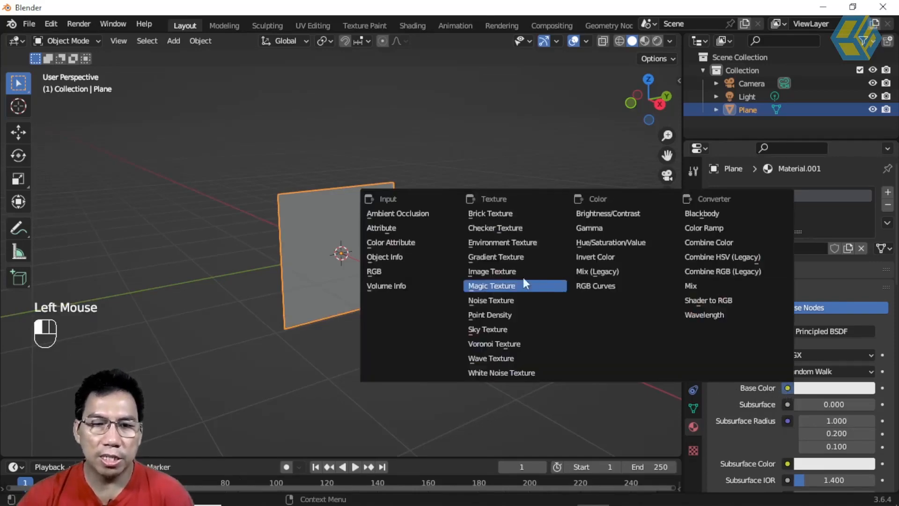
click(507, 271)
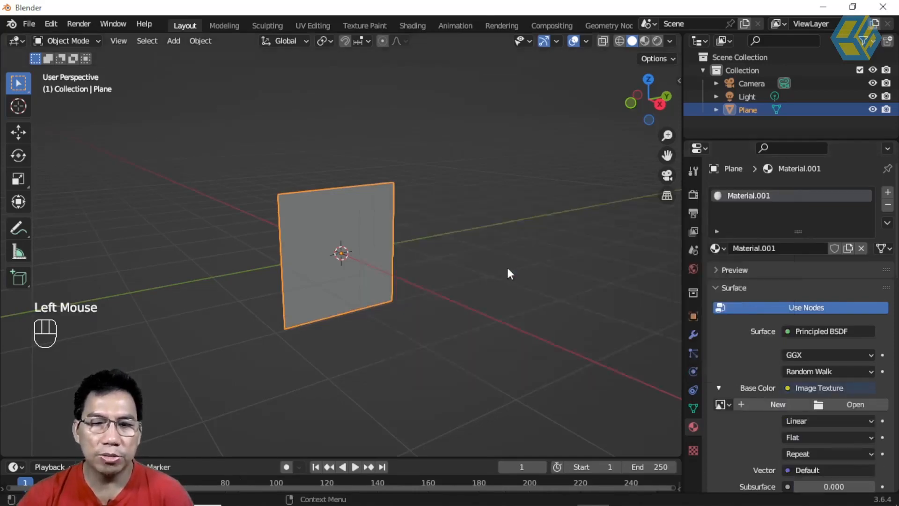
click(863, 403)
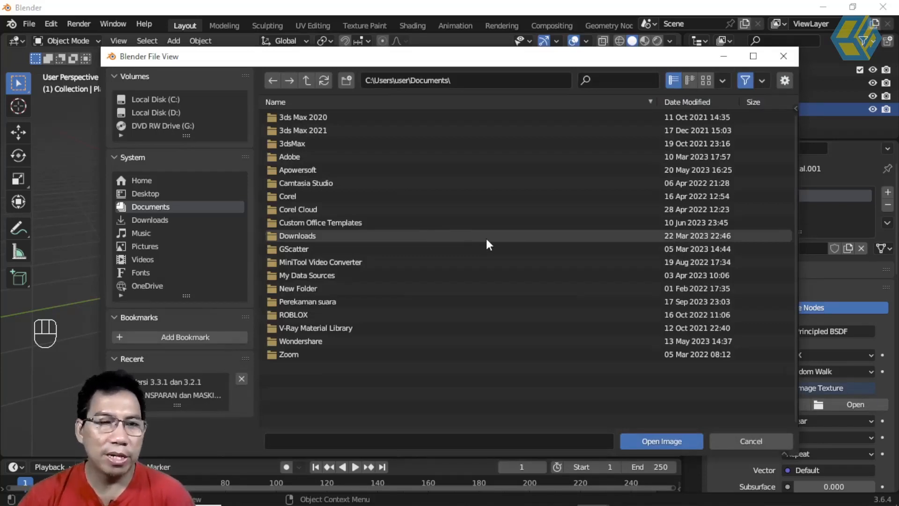
click(183, 394)
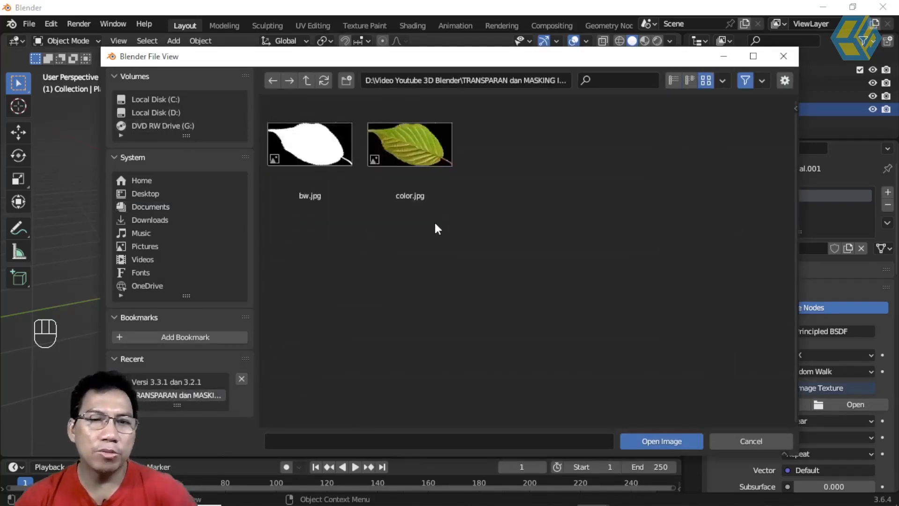
click(413, 162)
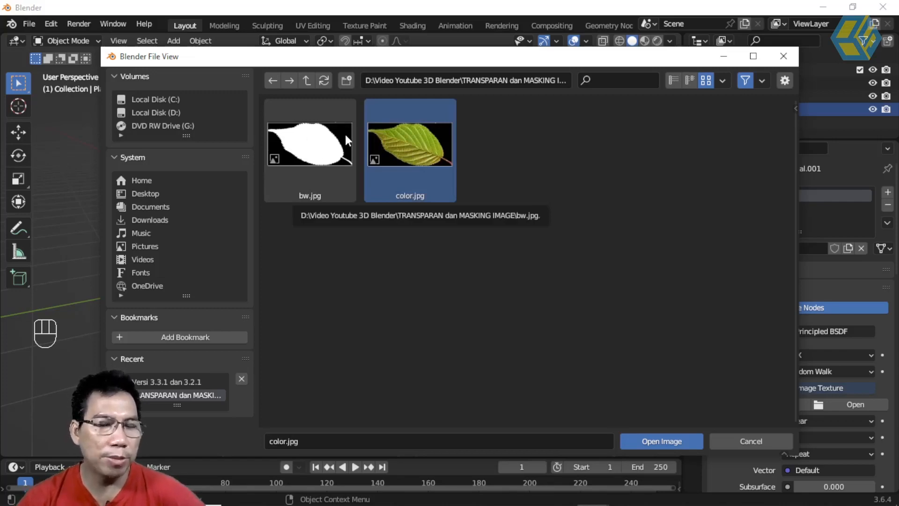
click(428, 254)
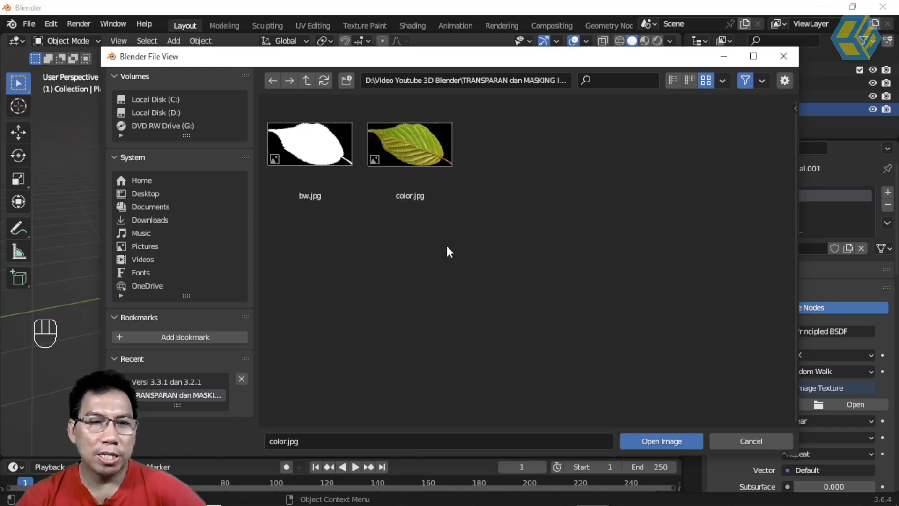
click(424, 166)
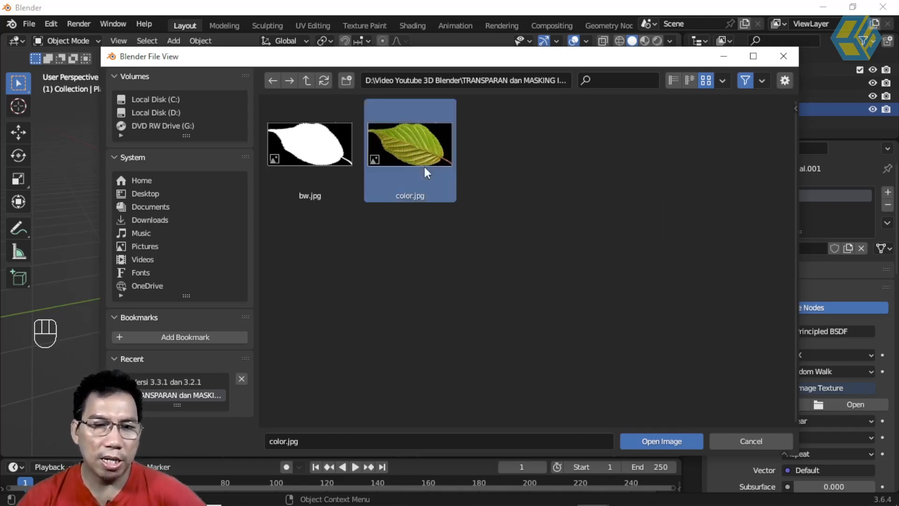
click(672, 441)
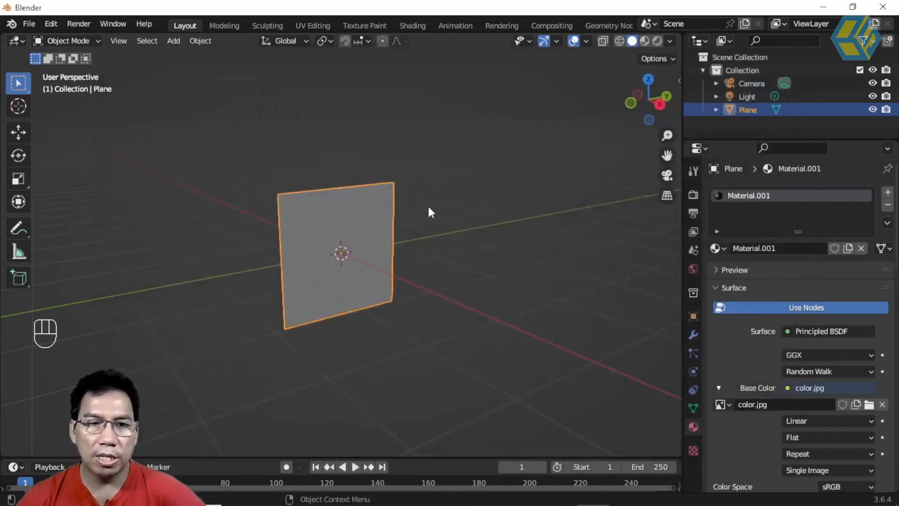
Display the viewport in Material Preview shading and scale the plane up along Z to make the leaf image taller
click(645, 41)
middle_drag(397, 251, 384, 219)
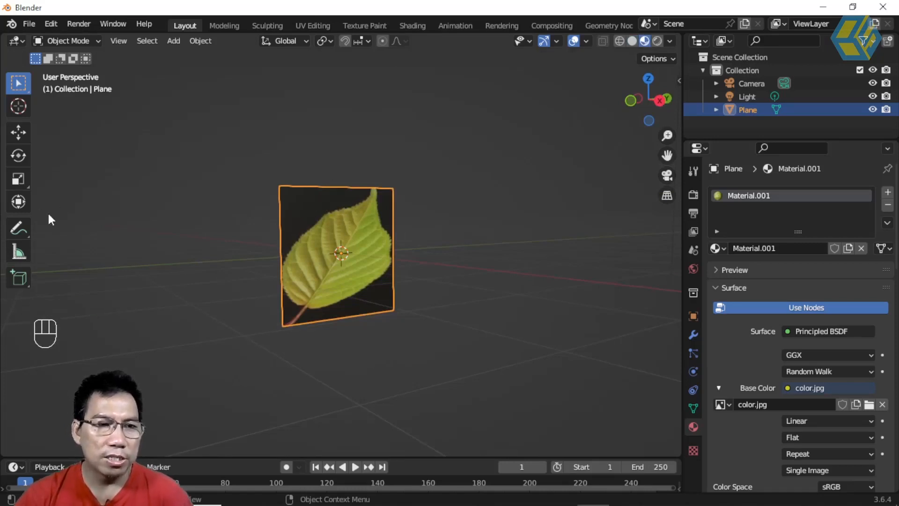
click(18, 178)
click(340, 205)
drag(341, 205, 341, 169)
middle_drag(252, 259, 350, 320)
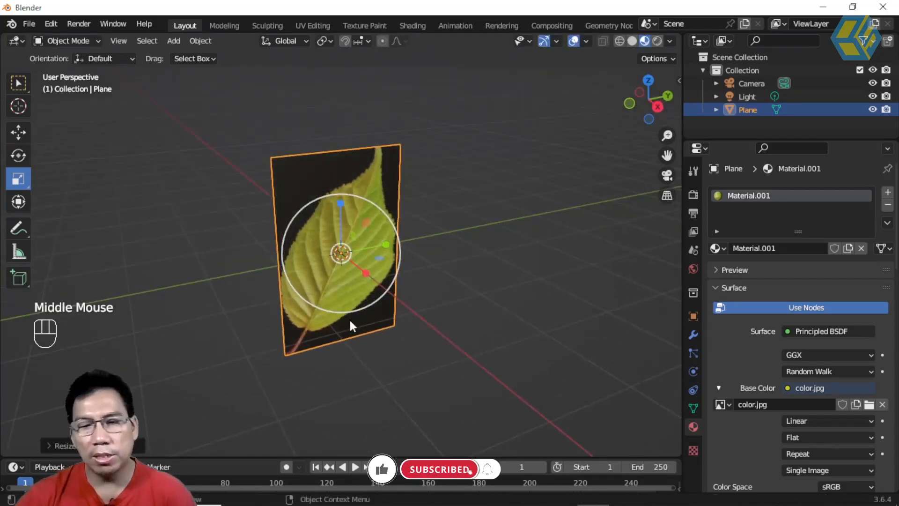
Assign an Image Texture to the material's Alpha input and load the black-and-white mask bw.jpg
drag(682, 262, 638, 257)
scroll(705, 347, down, 6)
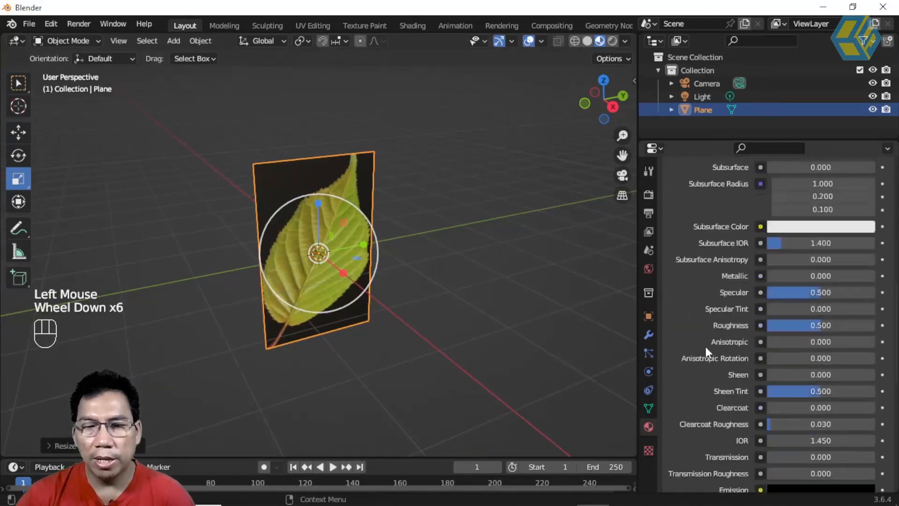
scroll(705, 349, down, 4)
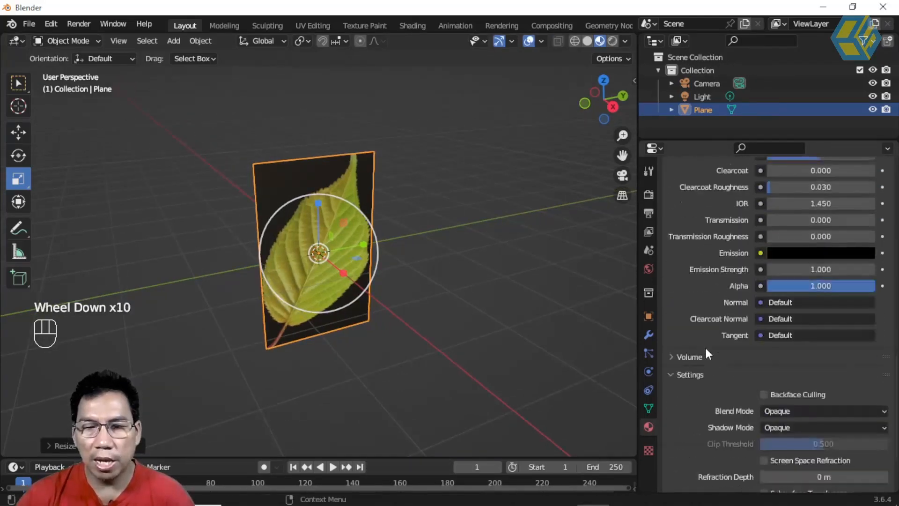
click(760, 286)
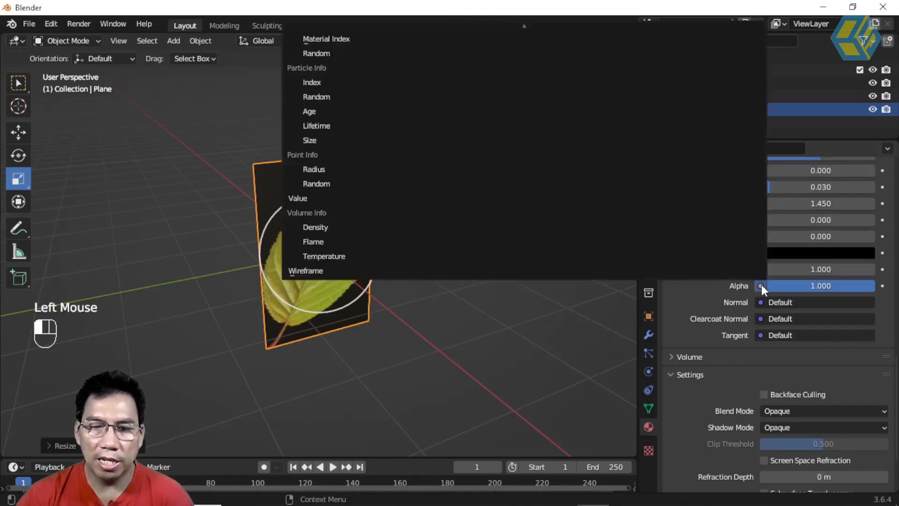
scroll(362, 253, down, 3)
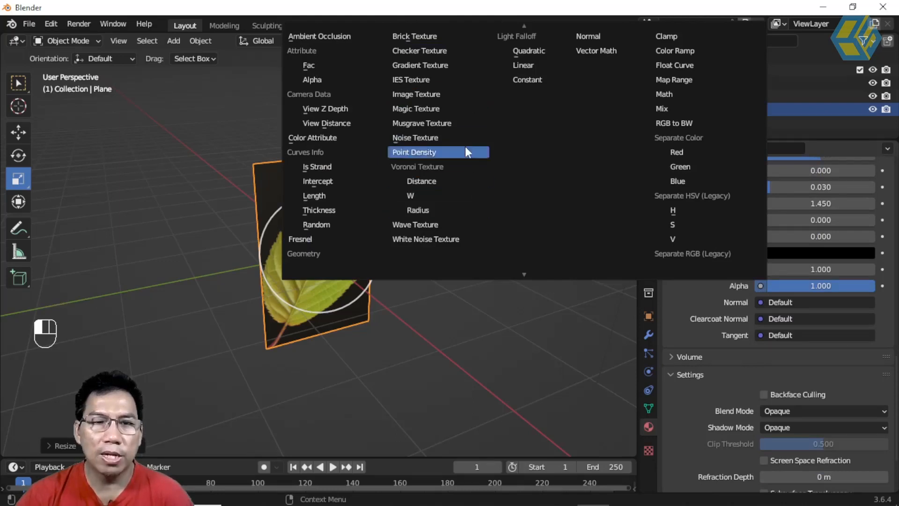
click(437, 94)
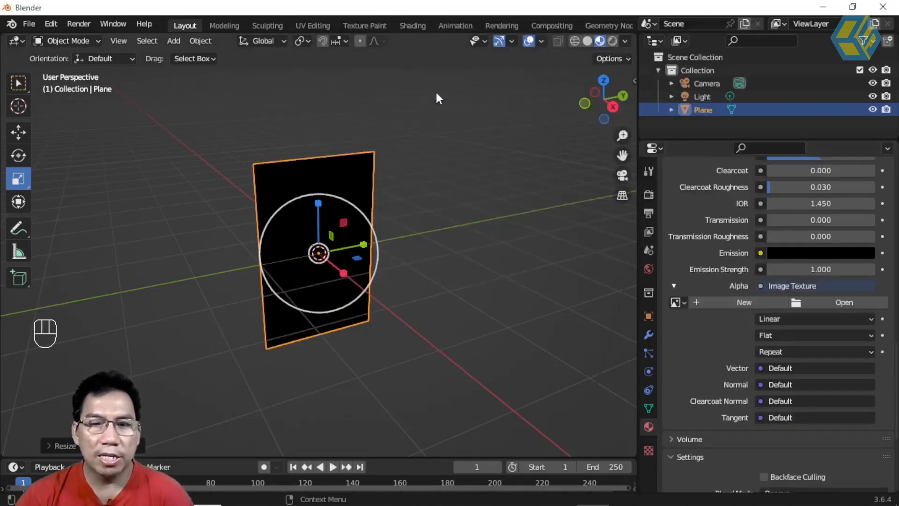
click(857, 302)
click(316, 154)
click(667, 441)
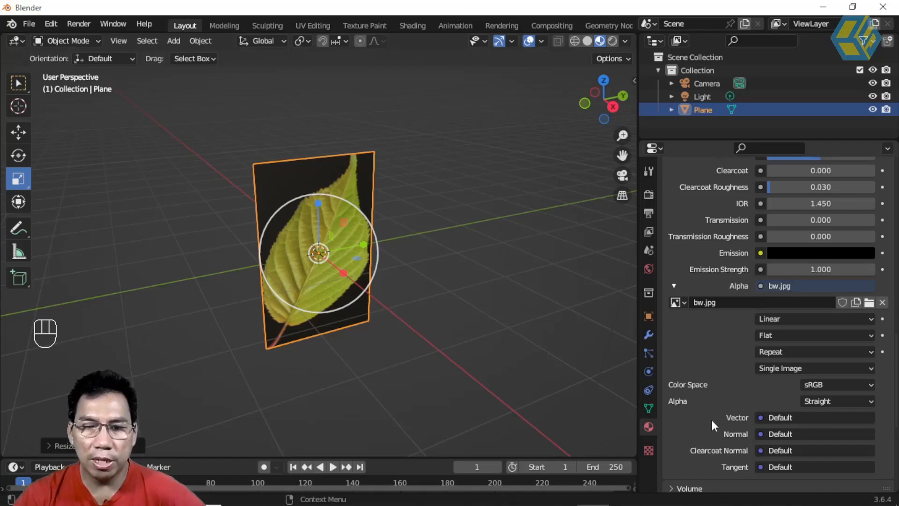
Set the material's Blend Mode to Alpha Clip
scroll(713, 416, down, 3)
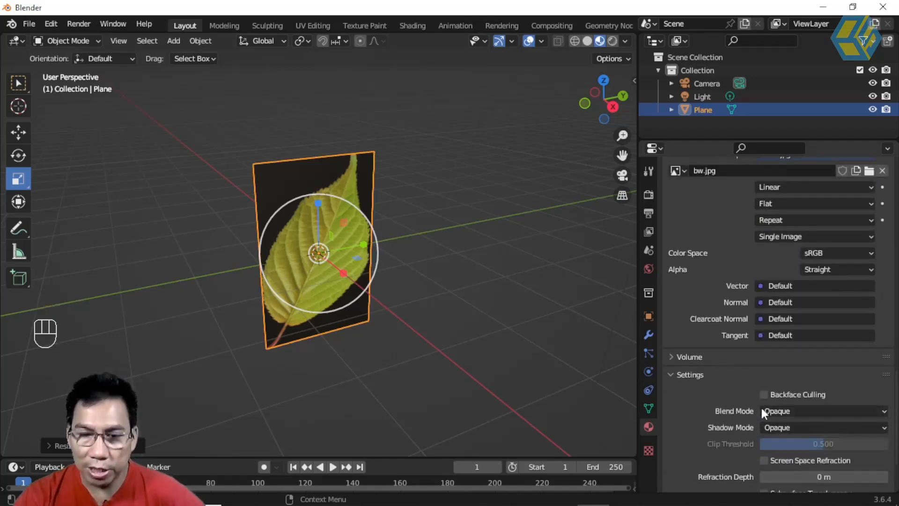
click(774, 412)
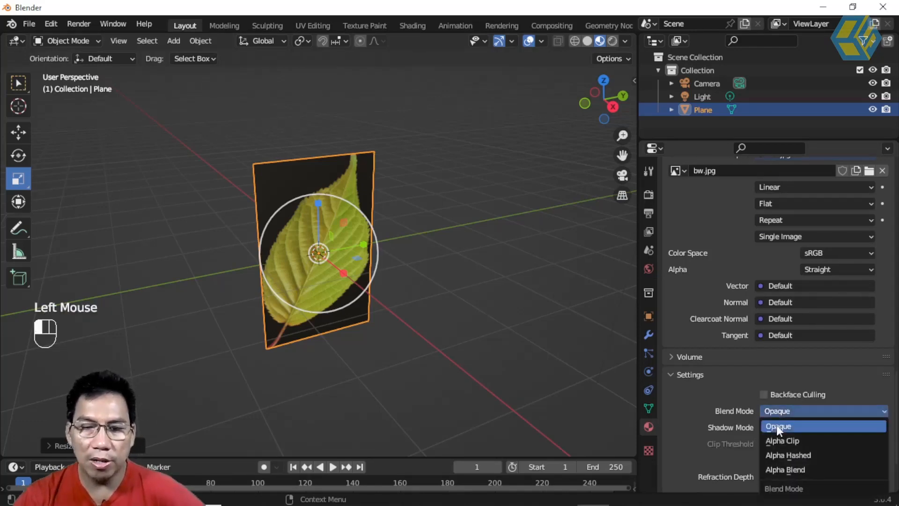
click(782, 442)
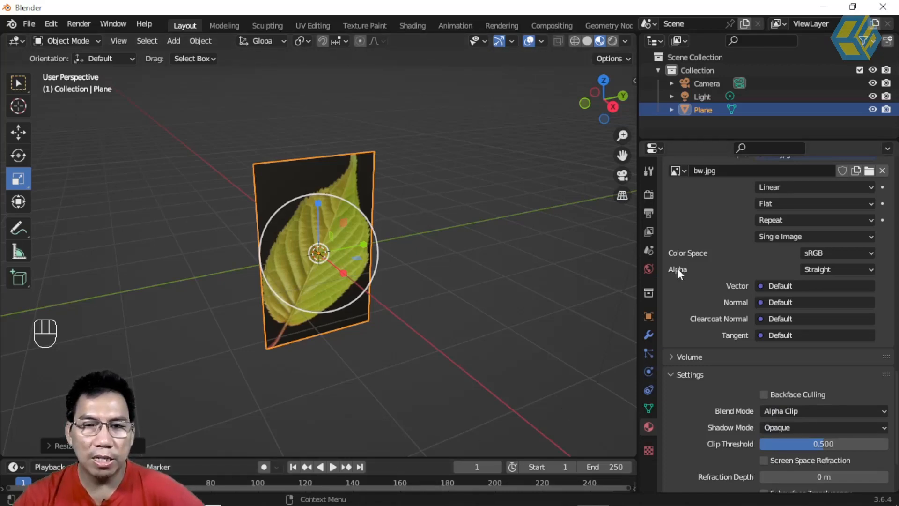
scroll(689, 271, up, 2)
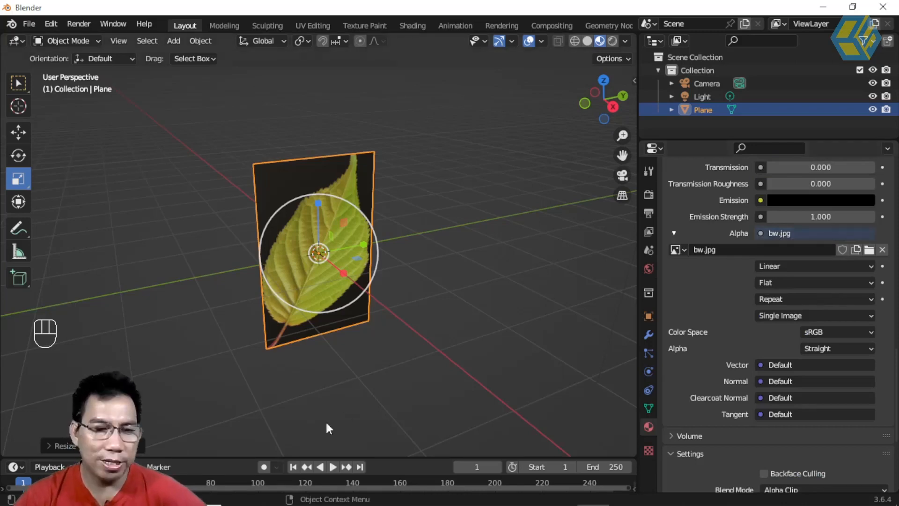
Enlarge the Timeline area and change it into a Shader Editor showing the plane's material nodes
click(349, 456)
drag(348, 452, 296, 378)
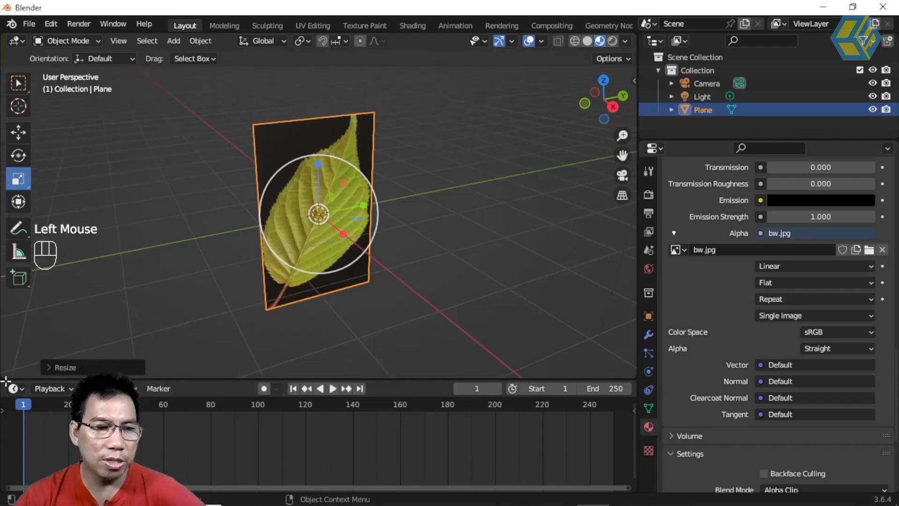
click(21, 389)
click(29, 344)
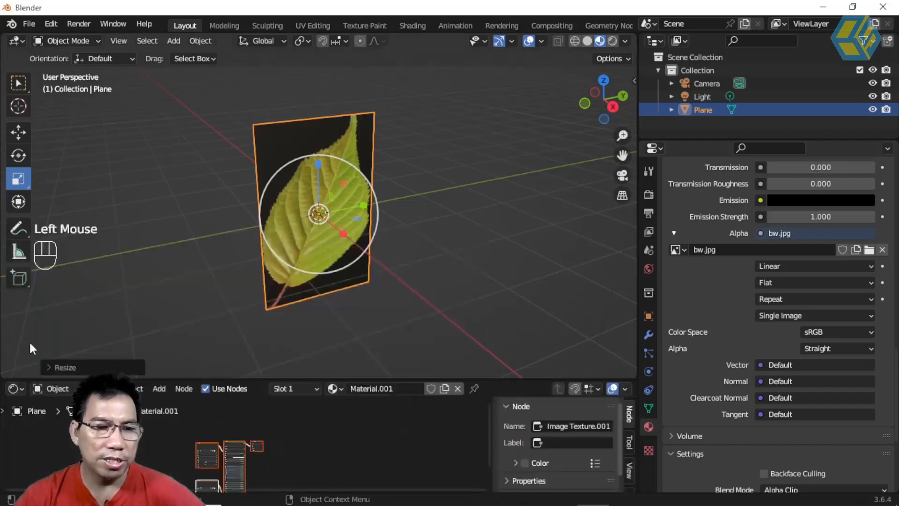
click(395, 370)
mouse_move(396, 321)
mouse_down()
mouse_move(398, 297)
mouse_move(399, 310)
mouse_up()
Connect the Color output of the bw.jpg texture node to the Principled BSDF's Alpha input
middle_drag(285, 424, 324, 345)
scroll(316, 398, up, 10)
scroll(287, 373, up, 1)
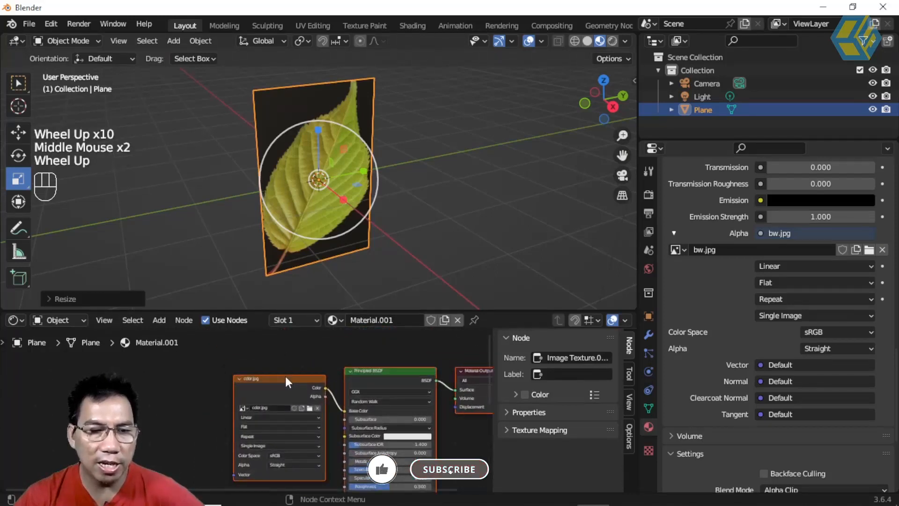
click(285, 375)
scroll(258, 376, up, 4)
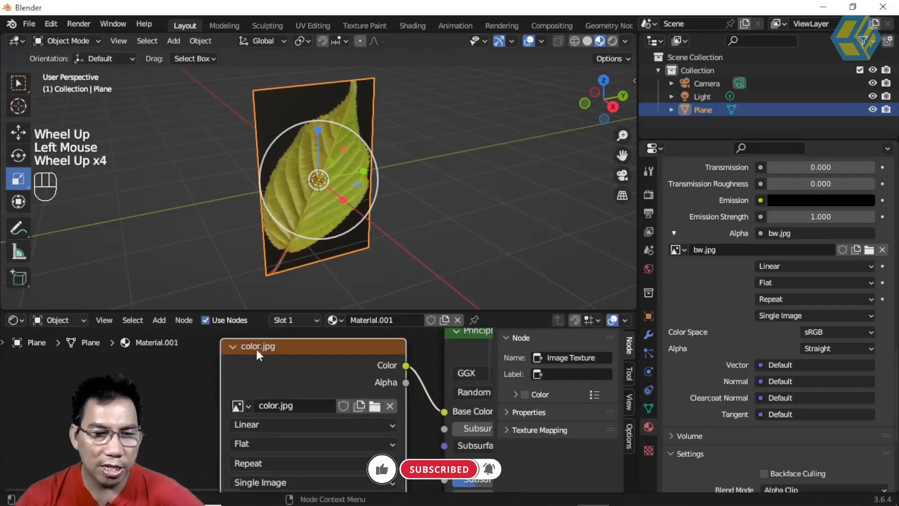
scroll(333, 379, down, 4)
middle_drag(310, 422, 241, 388)
scroll(351, 408, up, 1)
scroll(354, 380, up, 1)
scroll(354, 380, up, 1)
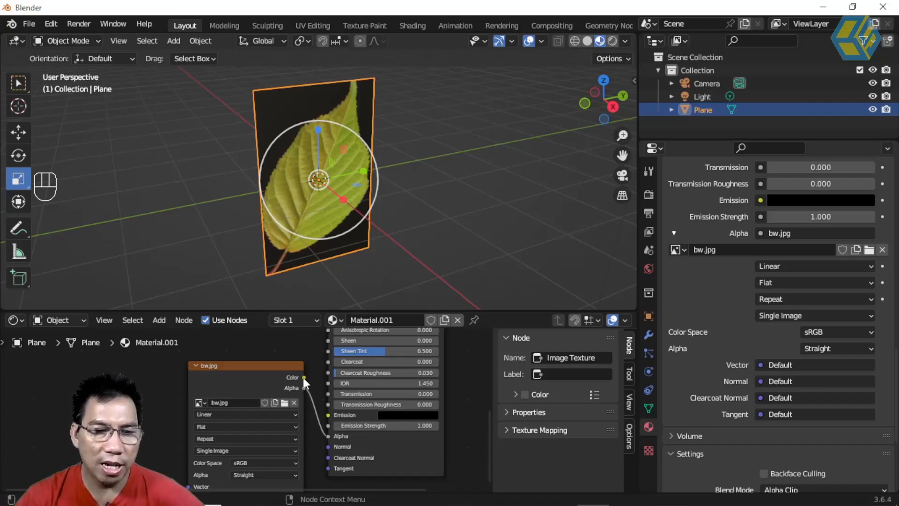
drag(303, 378, 327, 434)
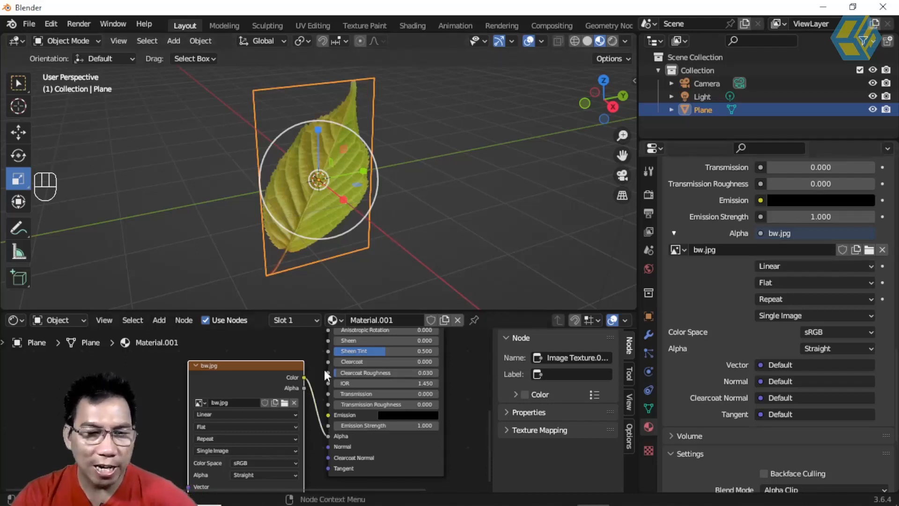
Compare the mask links by connecting bw.jpg's Alpha output to the shader's Alpha input and reconnecting its Color output
drag(303, 387, 326, 436)
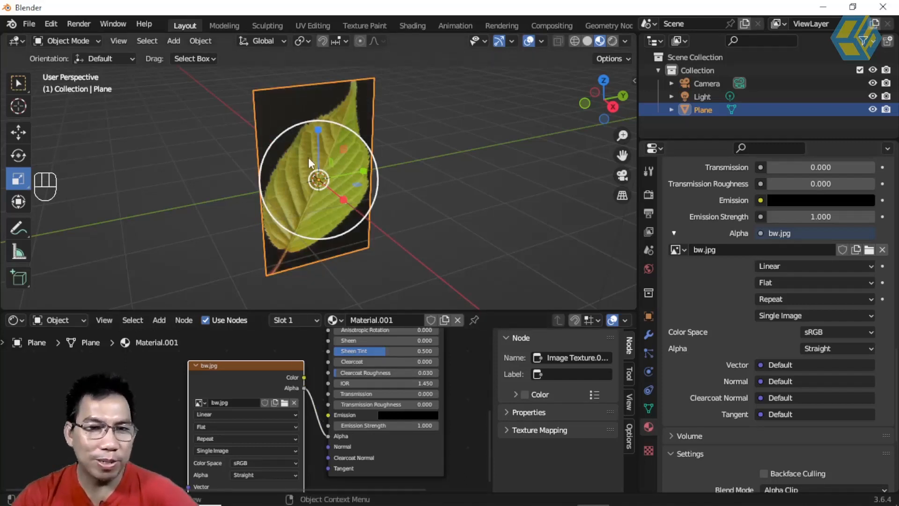
drag(303, 377, 311, 401)
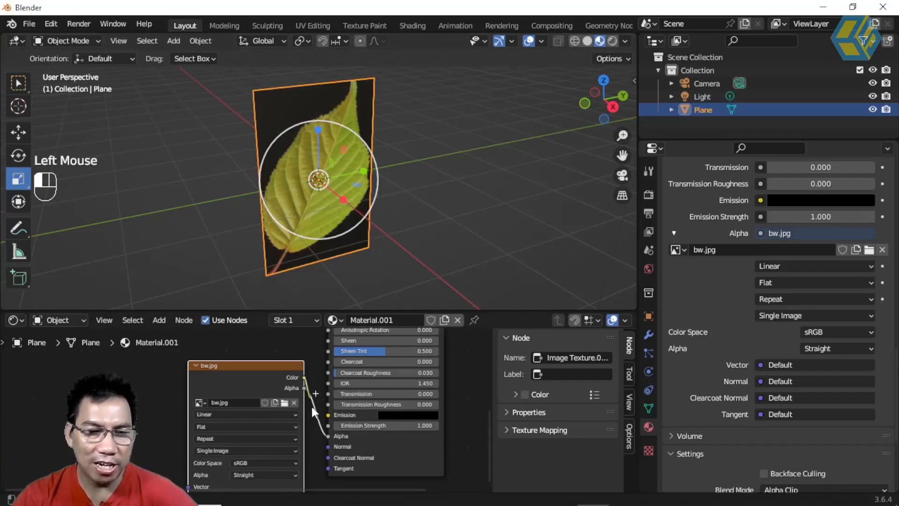
drag(321, 430, 322, 435)
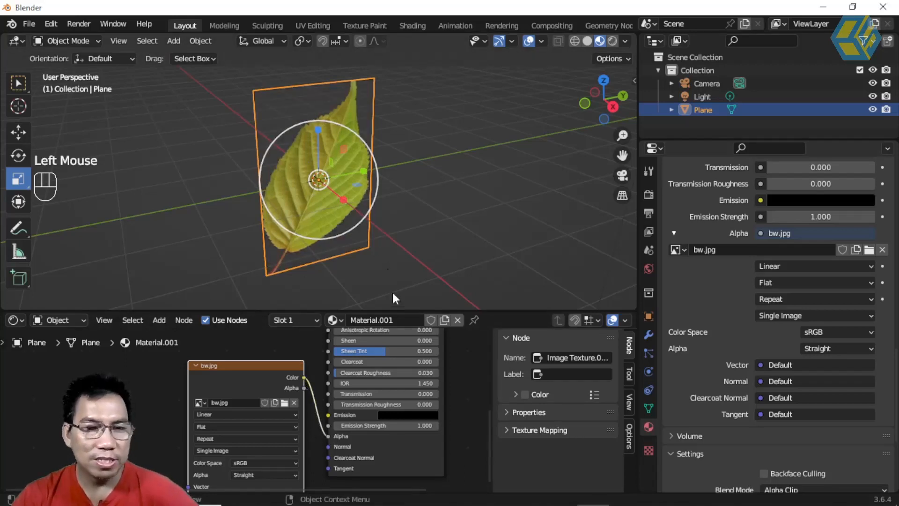
Change the Shader Editor back into a Timeline, shrink its area, and view the transparent leaf up close
click(20, 321)
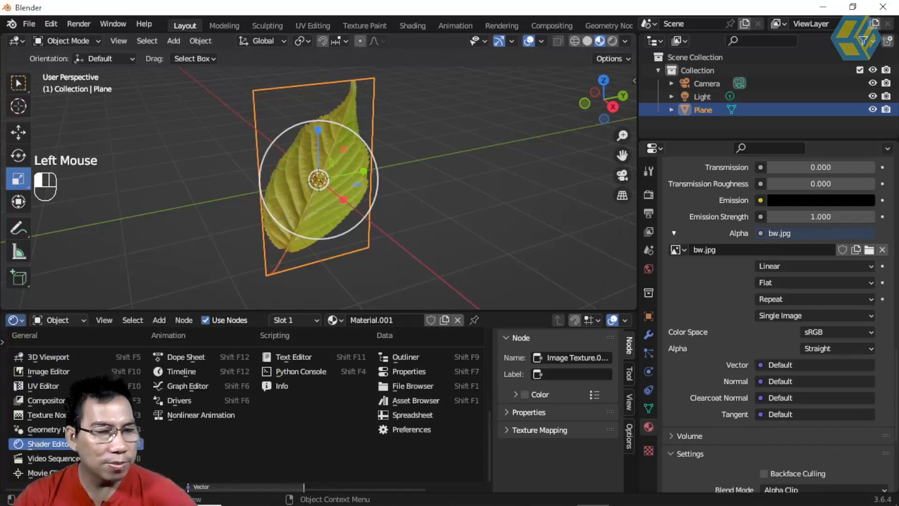
click(196, 372)
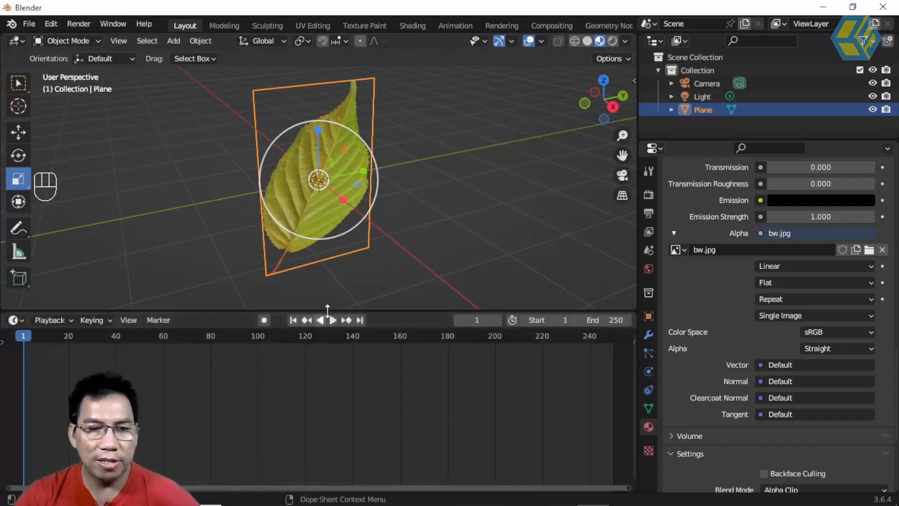
click(332, 313)
drag(323, 447, 322, 463)
scroll(353, 265, up, 2)
scroll(353, 266, up, 1)
middle_drag(362, 265, 400, 245)
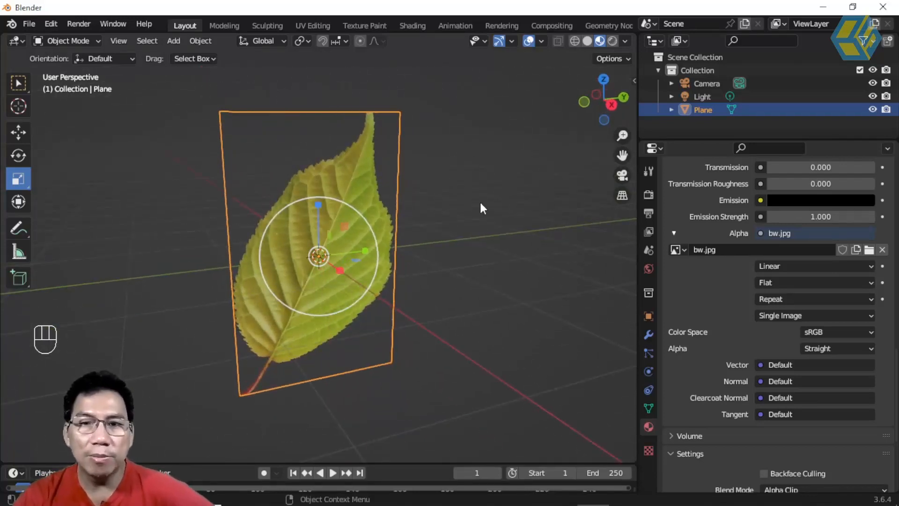
middle_drag(467, 209, 403, 241)
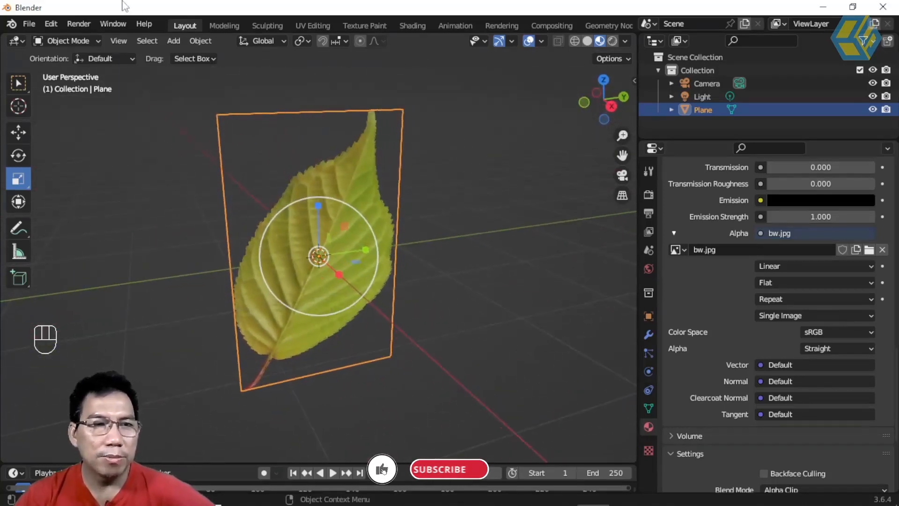
Subdivide the plane in Edit Mode with 10 cuts and return to Object Mode
click(79, 40)
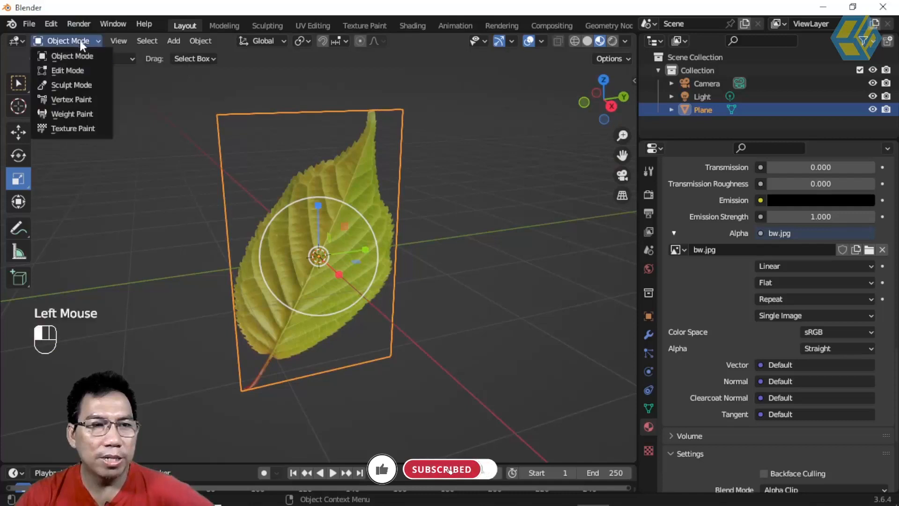
click(79, 68)
right_click(295, 117)
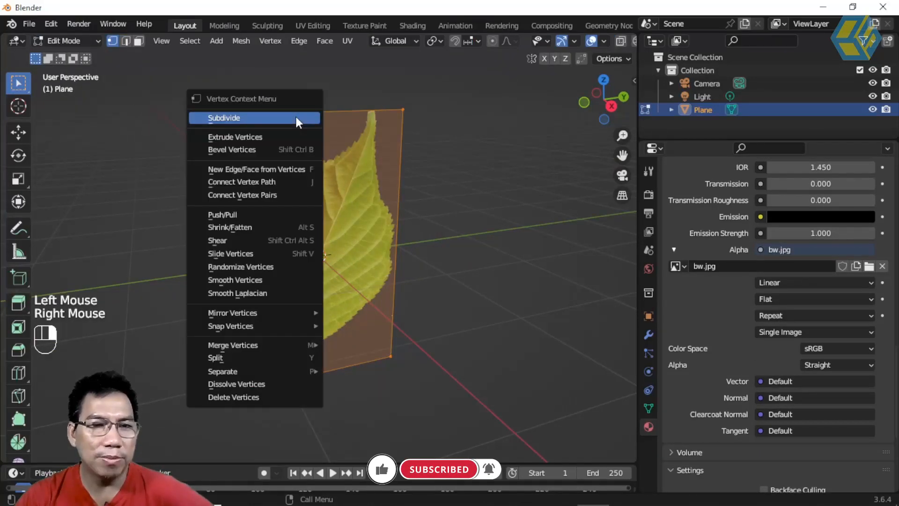
click(293, 116)
click(61, 450)
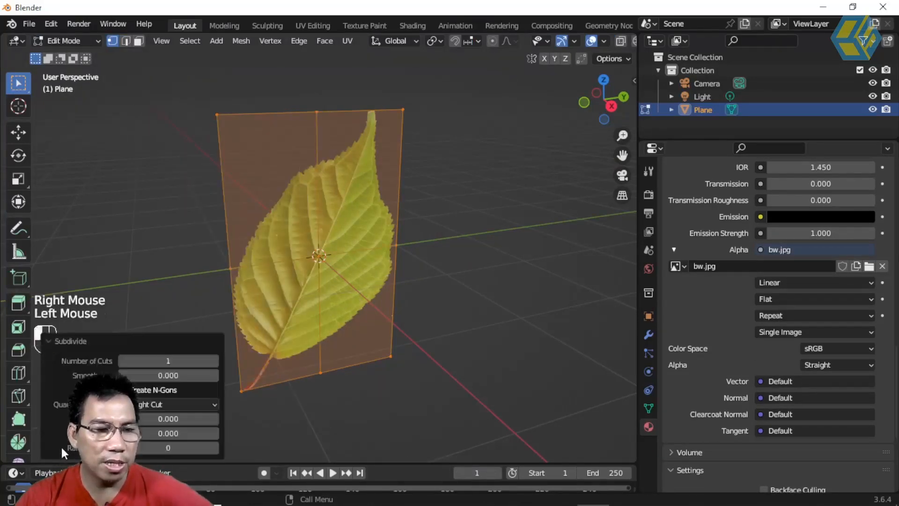
click(214, 360)
double_click(215, 361)
triple_click(214, 360)
triple_click(214, 361)
double_click(214, 361)
click(212, 361)
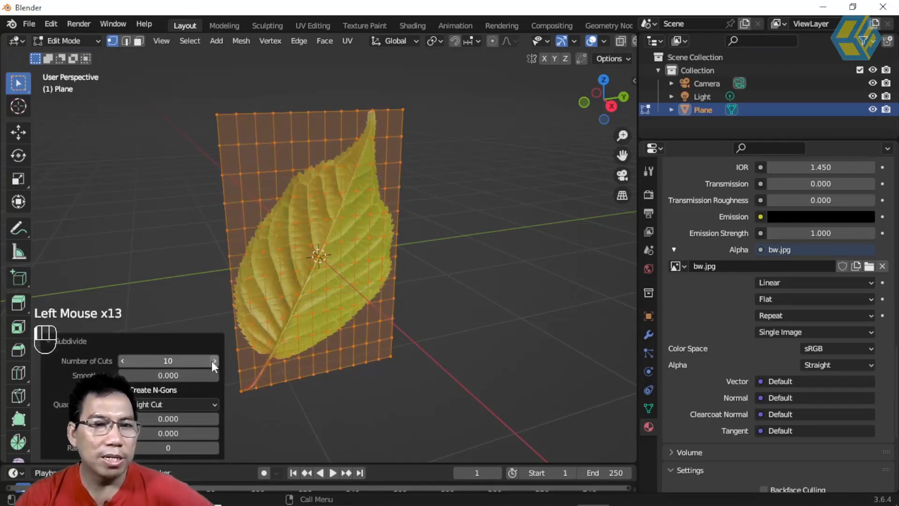
click(62, 43)
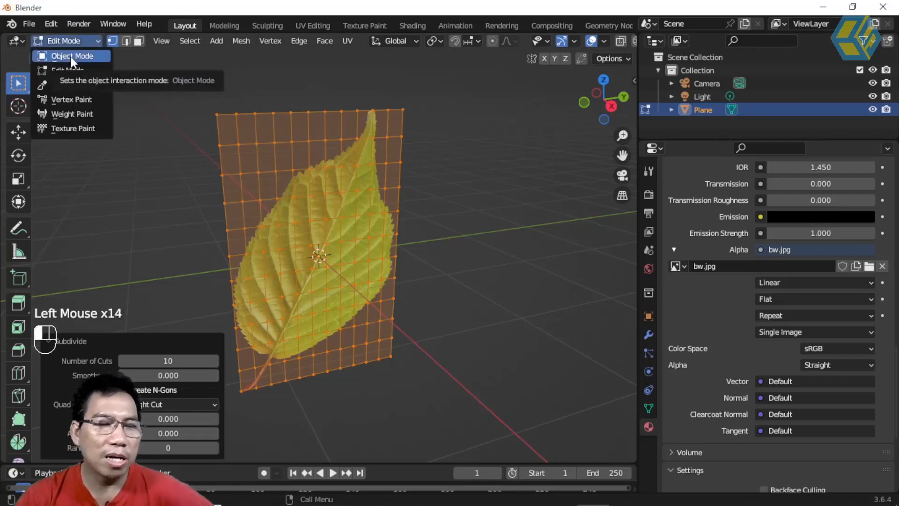
click(71, 57)
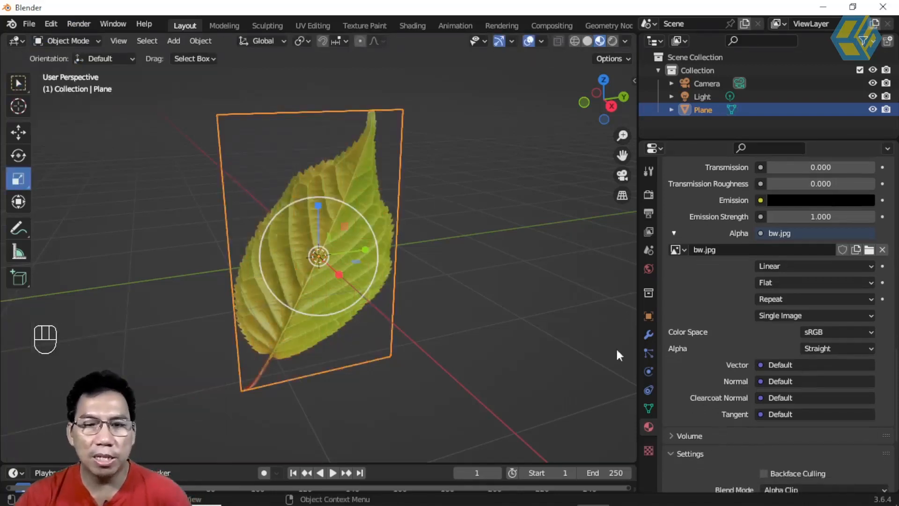
Add a Simple Deform modifier to the plane and set its Twist angle to -4°
click(648, 334)
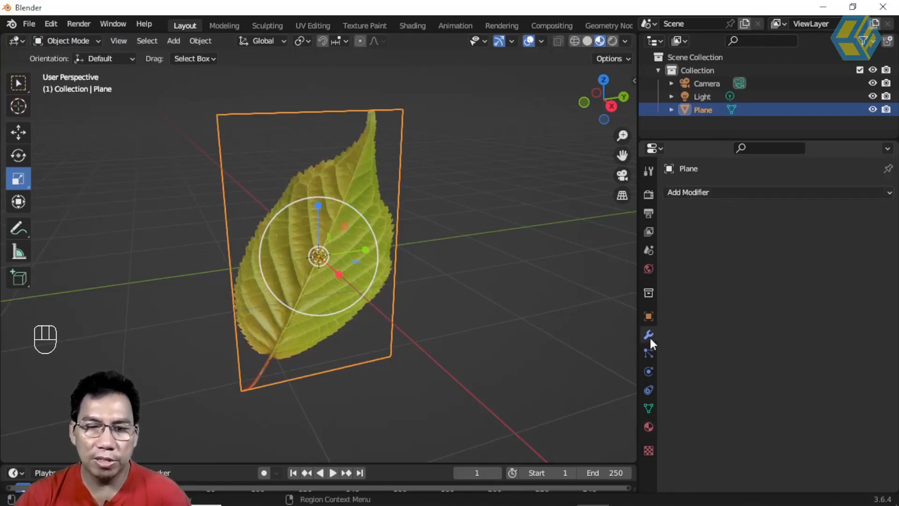
click(741, 196)
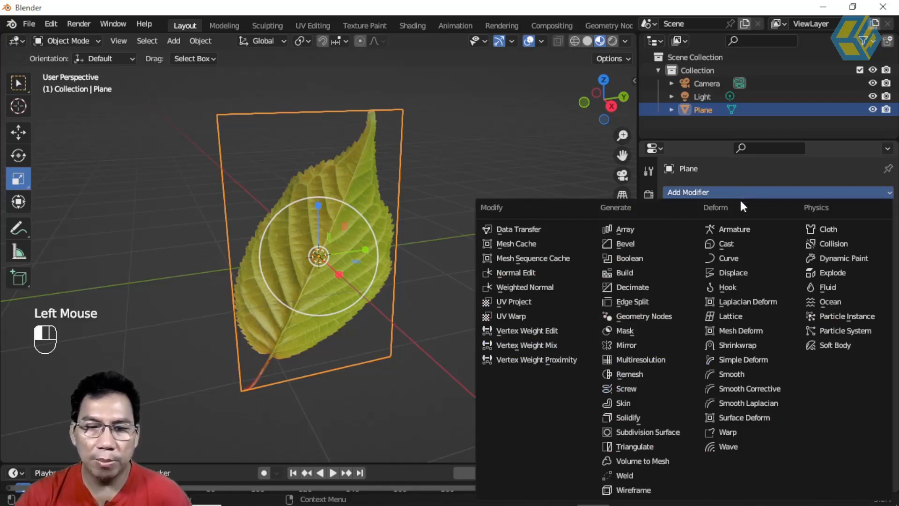
click(749, 360)
middle_drag(451, 291, 499, 269)
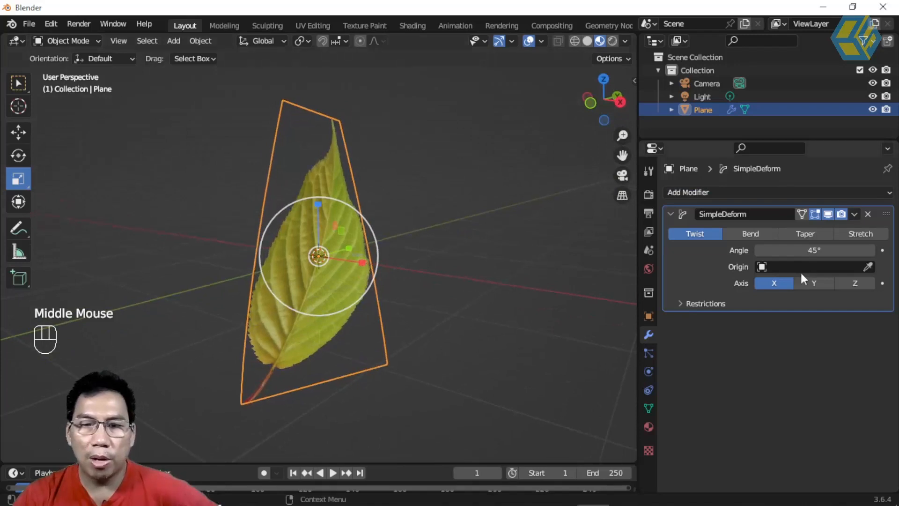
drag(813, 250, 757, 235)
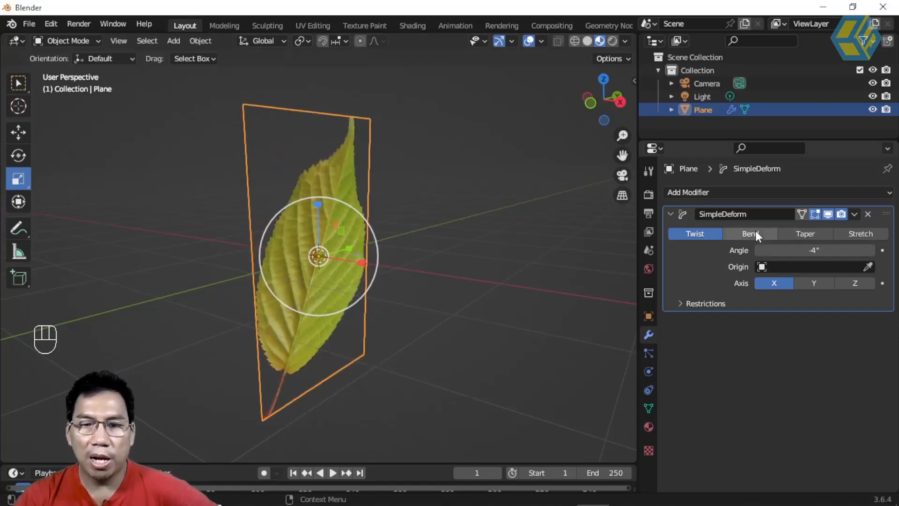
Adjust the Simple Deform angle as a Bend and switch the deformation to Taper with a factor of -0.423
click(757, 235)
drag(810, 250, 790, 250)
click(816, 237)
middle_drag(363, 260, 415, 264)
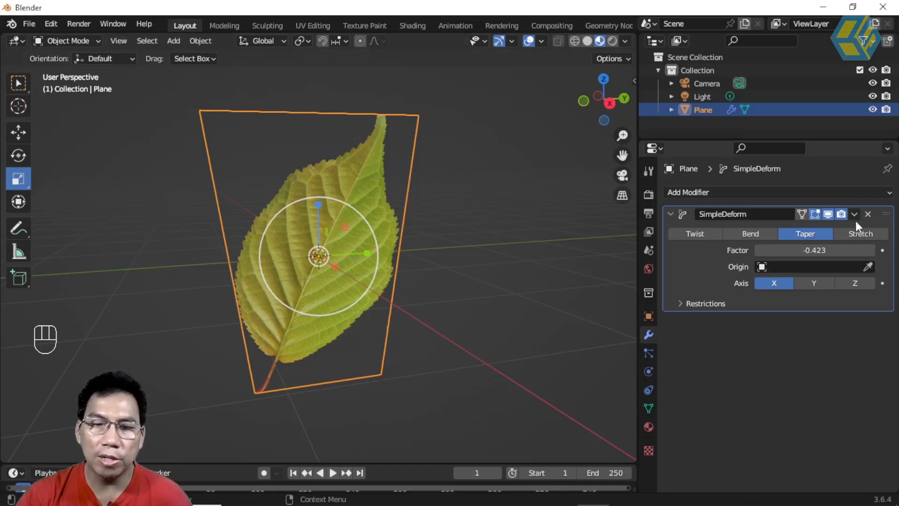
In Edit Mode, move the leaf plane's whole mesh up along Z and slightly along Y until the leaf's base meets the object origin, and return to Object Mode
click(82, 41)
click(80, 71)
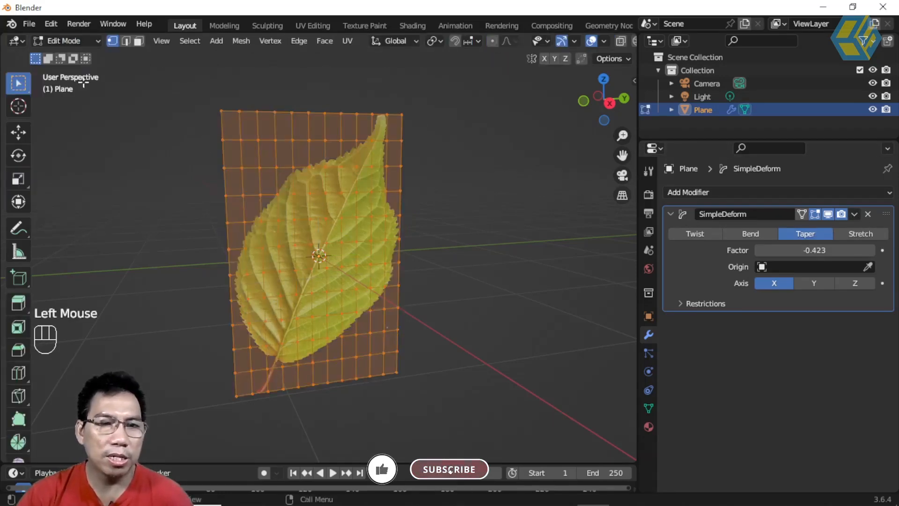
click(22, 133)
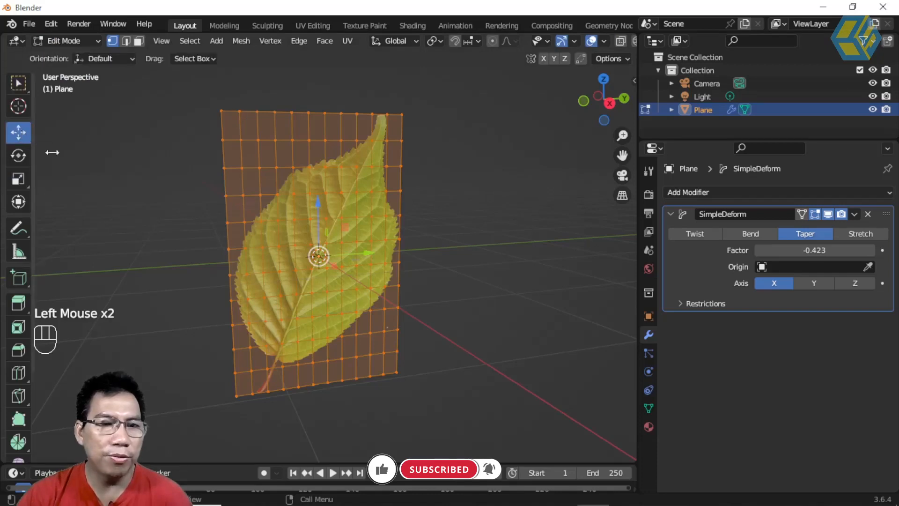
drag(319, 206, 309, 59)
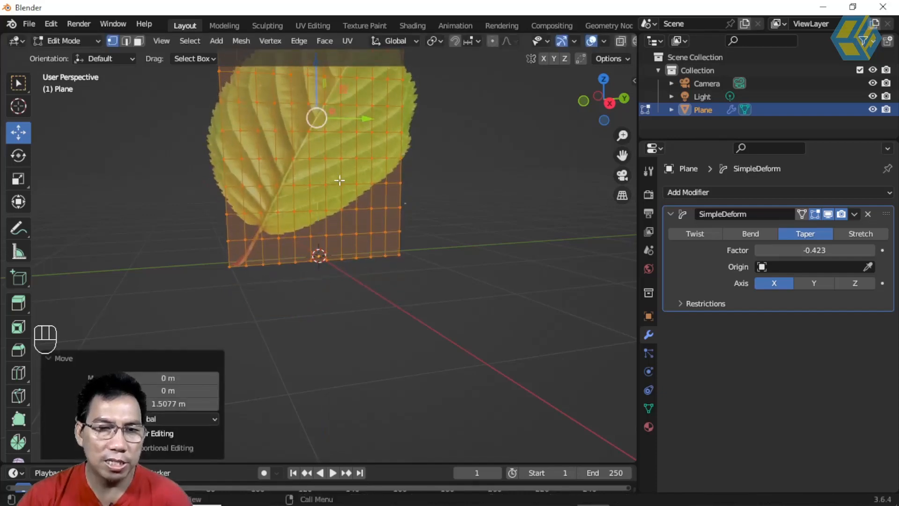
drag(365, 122, 404, 121)
drag(357, 105, 356, 137)
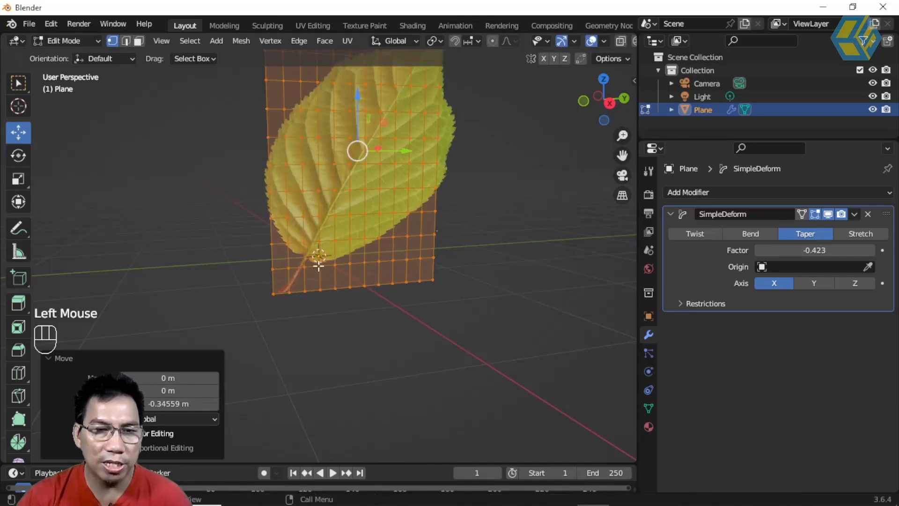
drag(399, 158, 414, 158)
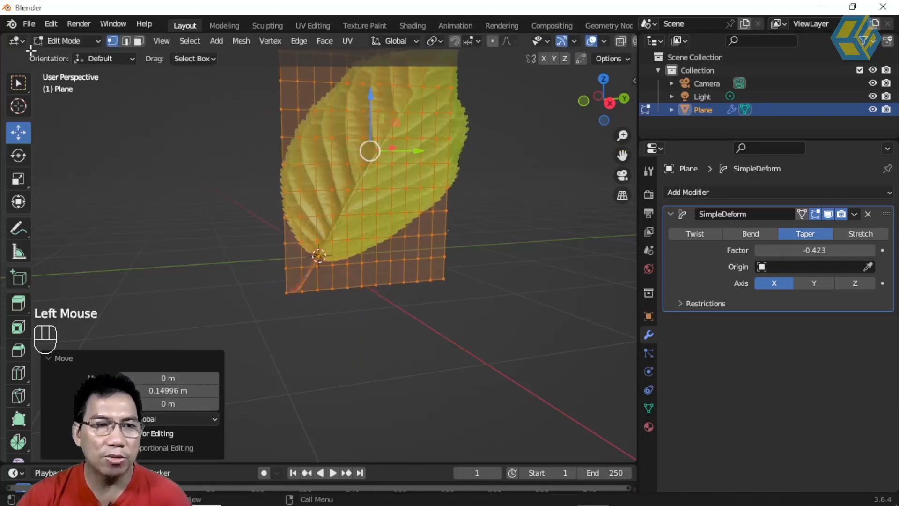
click(66, 41)
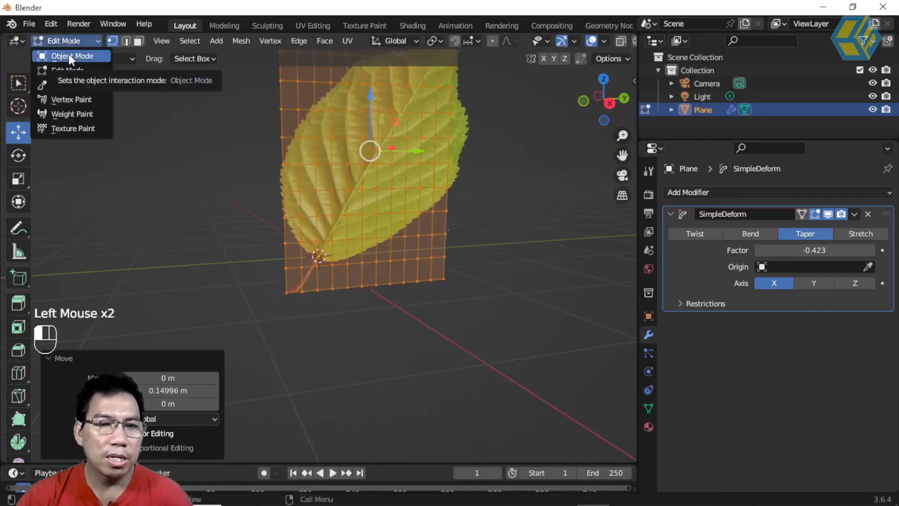
click(68, 54)
Switch the leaf's Simple Deform modifier to Twist and set its angle to 140°
middle_drag(202, 213, 242, 204)
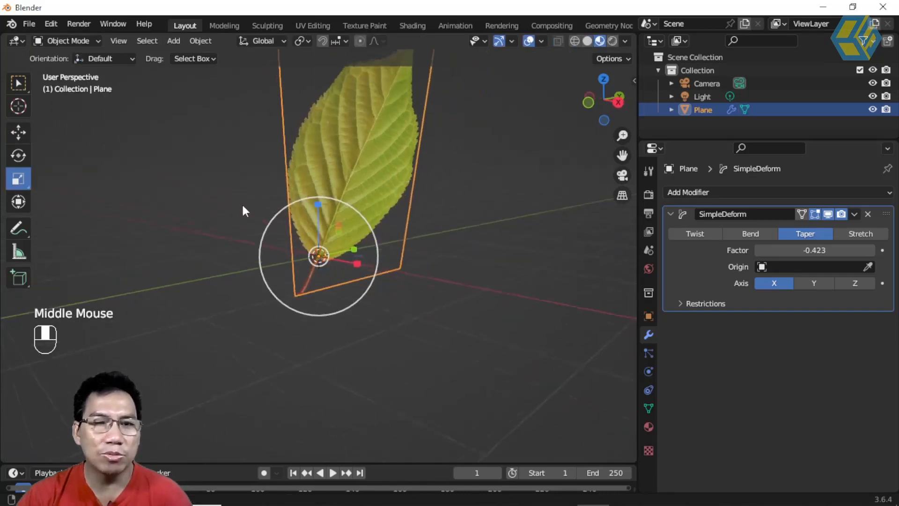
scroll(281, 199, down, 2)
mouse_move(307, 195)
middle_down()
mouse_move(302, 233)
mouse_move(316, 195)
middle_up()
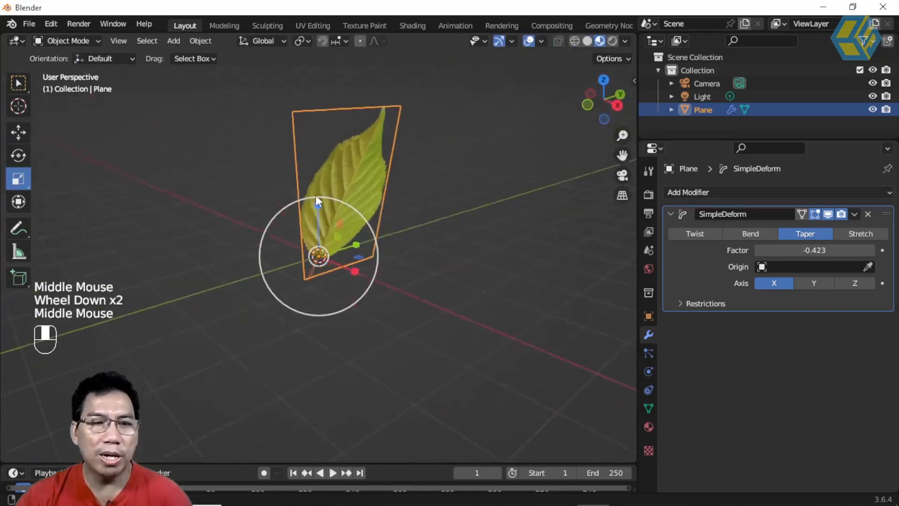
shift+middle_drag(345, 237, 330, 265)
scroll(328, 260, up, 2)
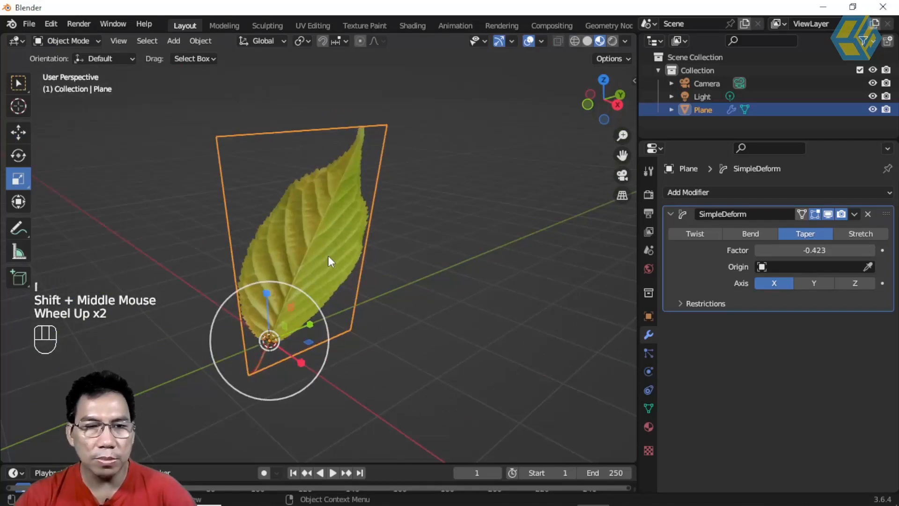
click(716, 234)
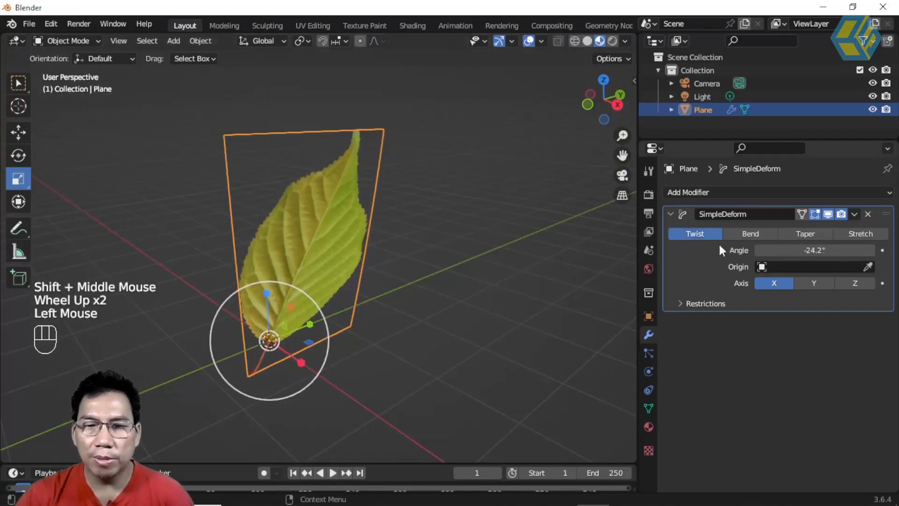
drag(808, 251, 860, 251)
middle_drag(370, 308, 404, 277)
scroll(393, 304, down, 2)
middle_drag(392, 311, 412, 310)
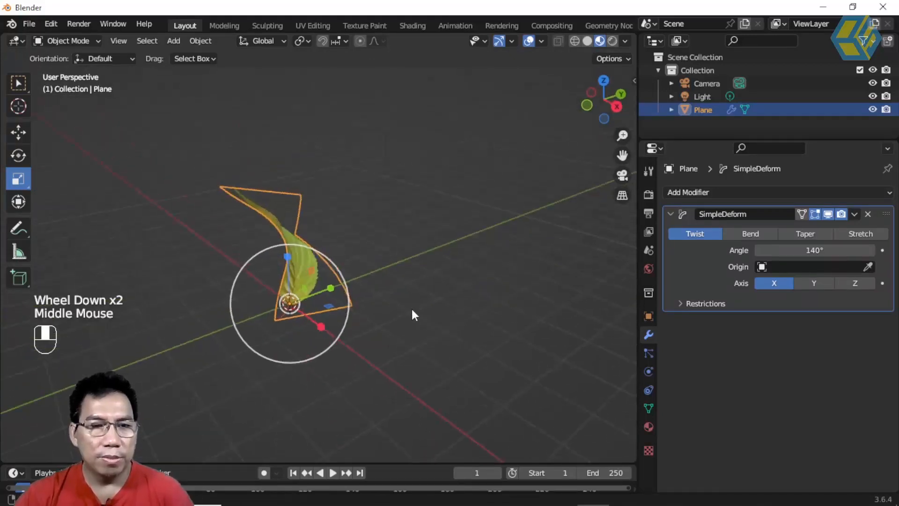
Add a second mesh plane under the leaf as a ground surface and scale it up by about 6.02
click(131, 150)
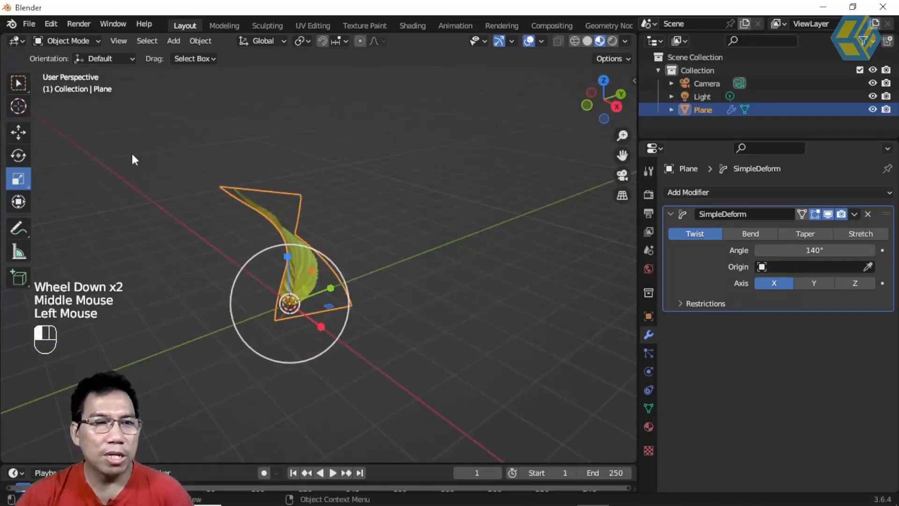
click(84, 41)
click(88, 46)
click(173, 41)
mouse_move(188, 54)
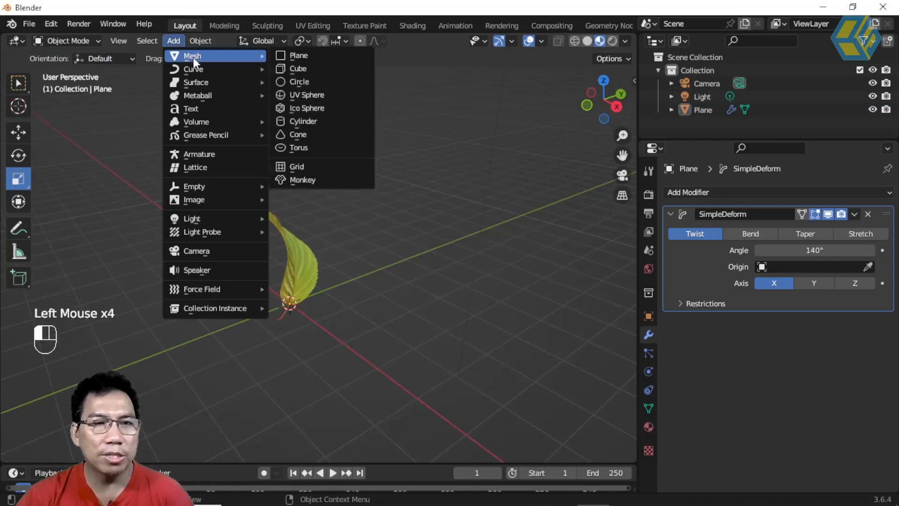
click(321, 56)
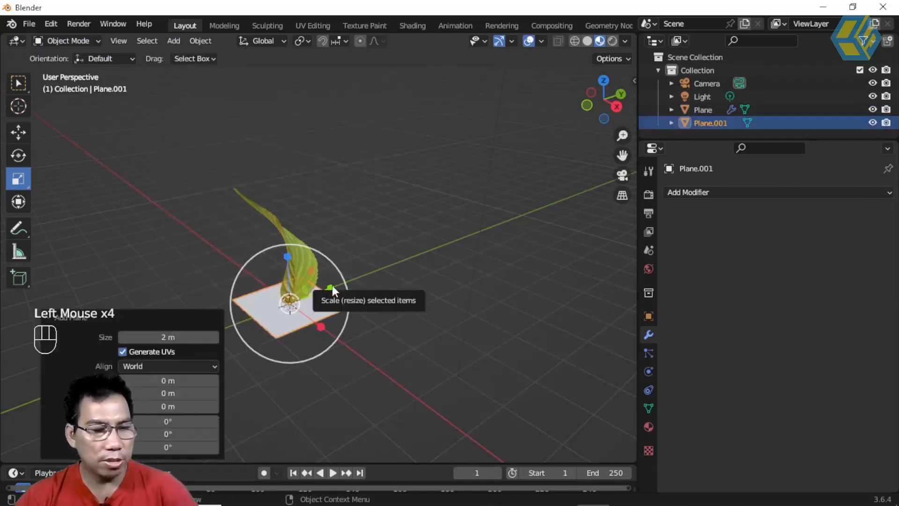
key(s)
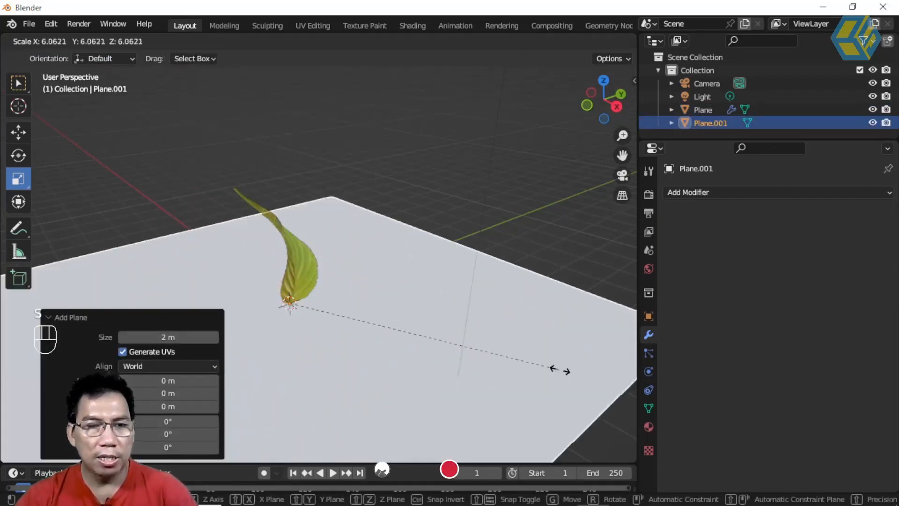
click(557, 369)
Activate the Move tool and display the leaf and ground plane in Rendered viewport shading
scroll(298, 235, down, 2)
middle_drag(301, 237, 273, 252)
click(18, 132)
scroll(353, 285, up, 2)
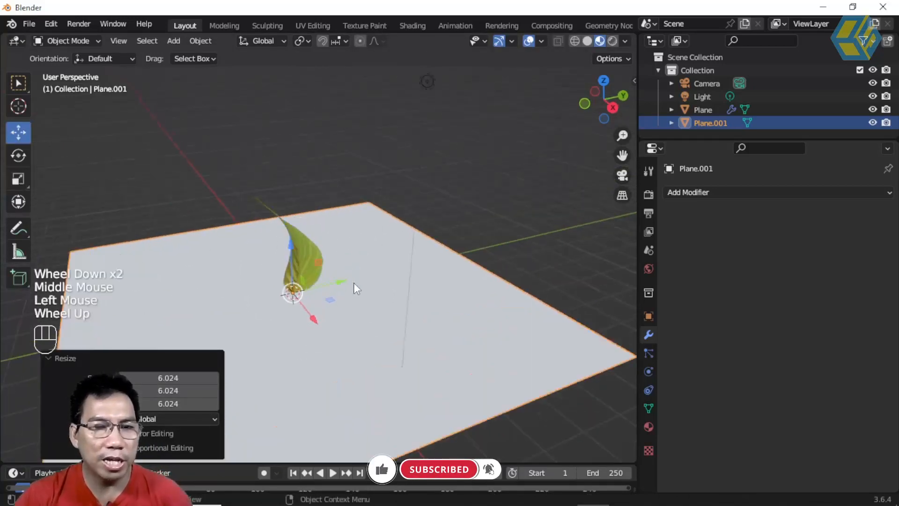
mouse_move(327, 282)
middle_down()
mouse_move(318, 283)
mouse_move(321, 295)
middle_up()
scroll(321, 295, up, 1)
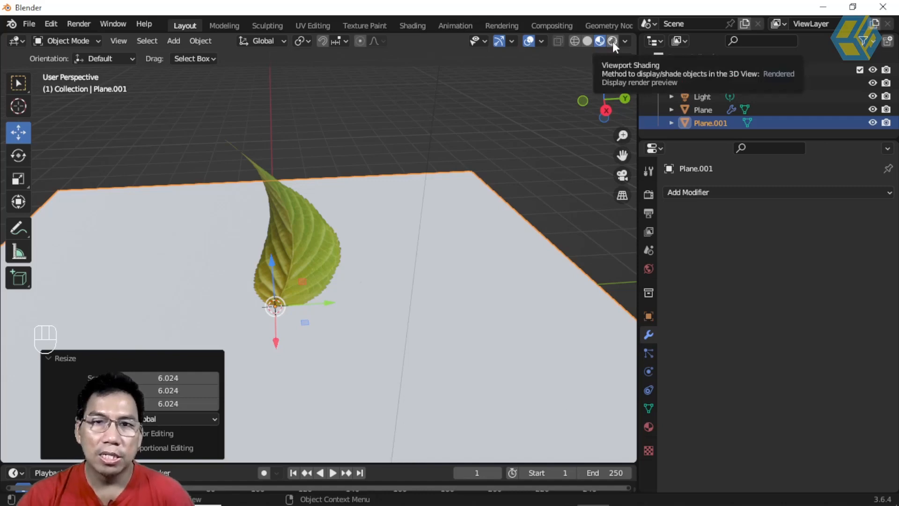
click(612, 41)
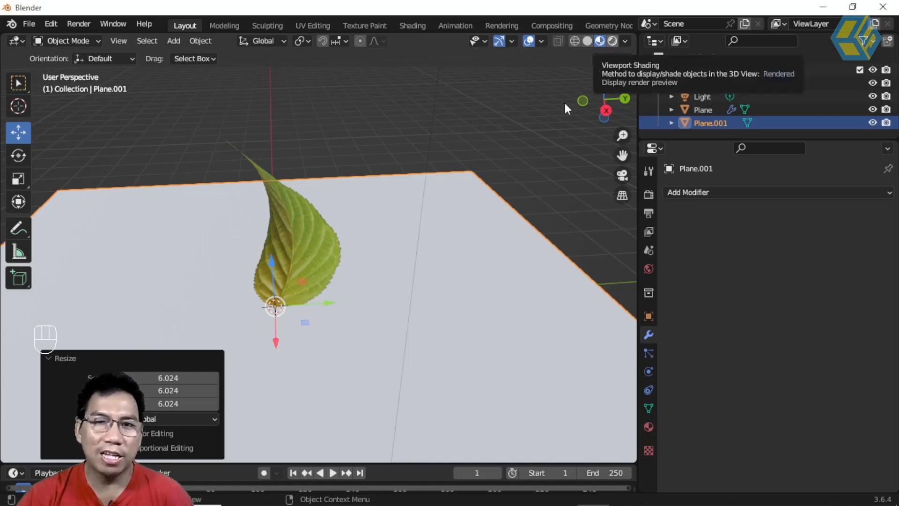
middle_drag(366, 292, 322, 308)
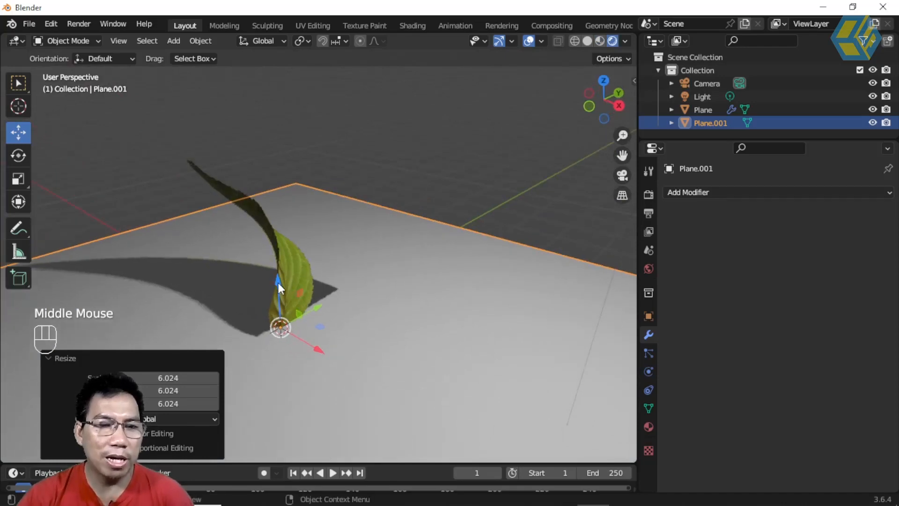
Lower the ground plane by about 0.67 m along Z and shift it in the negative X direction
drag(277, 280, 284, 314)
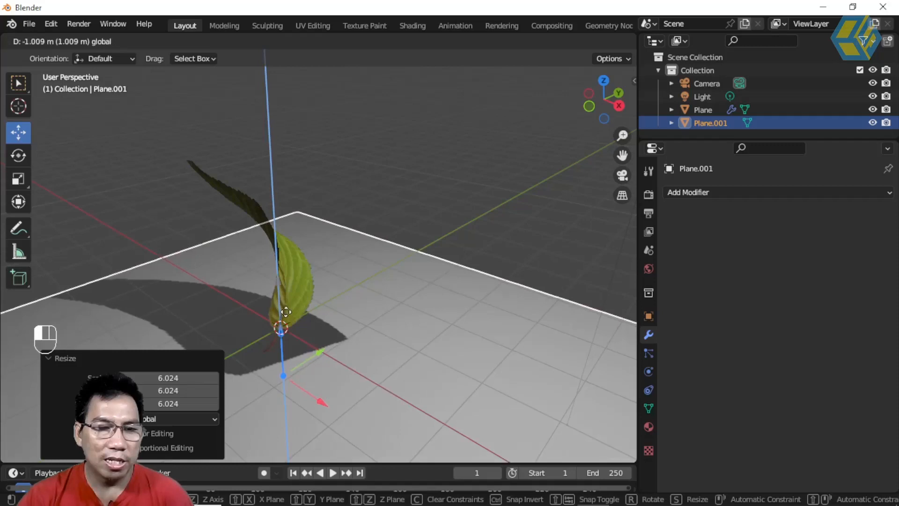
click(294, 329)
scroll(305, 374, down, 2)
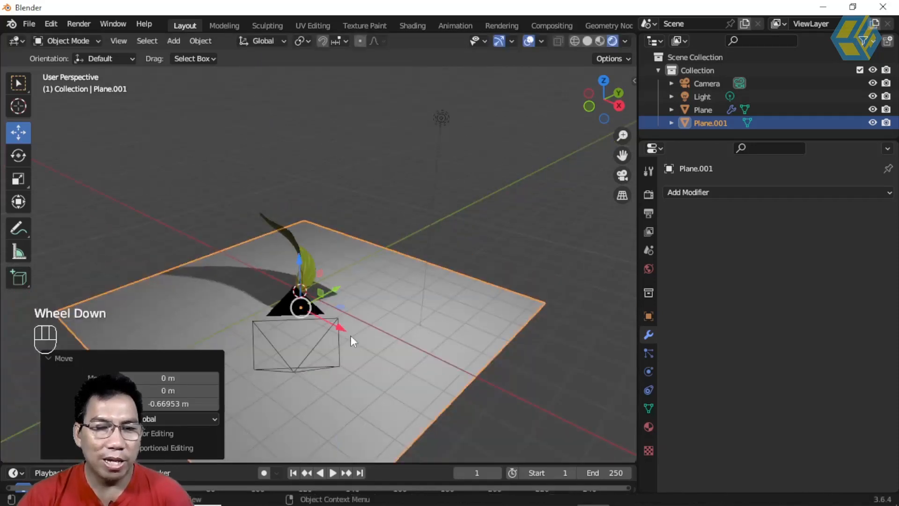
drag(341, 330, 310, 307)
Scale the twisted leaf plane down uniformly by a factor of about 0.682
middle_drag(310, 307, 307, 257)
click(308, 257)
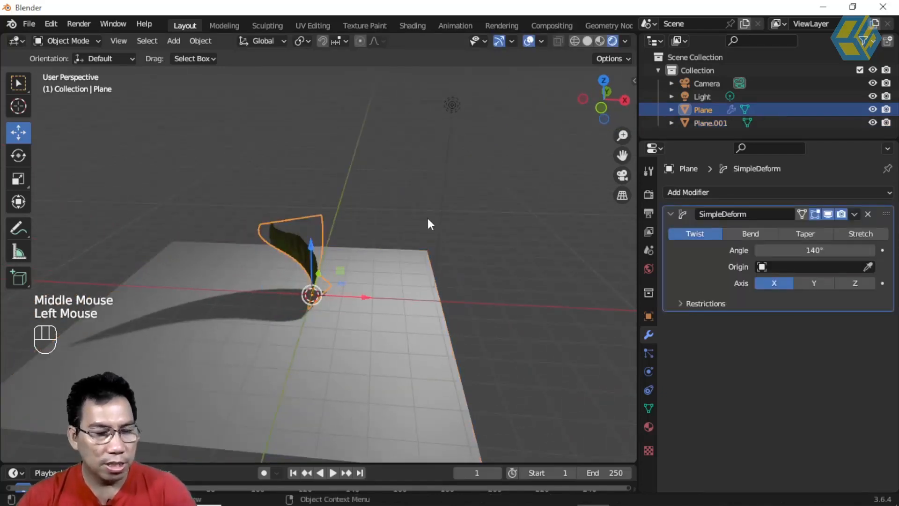
key(s)
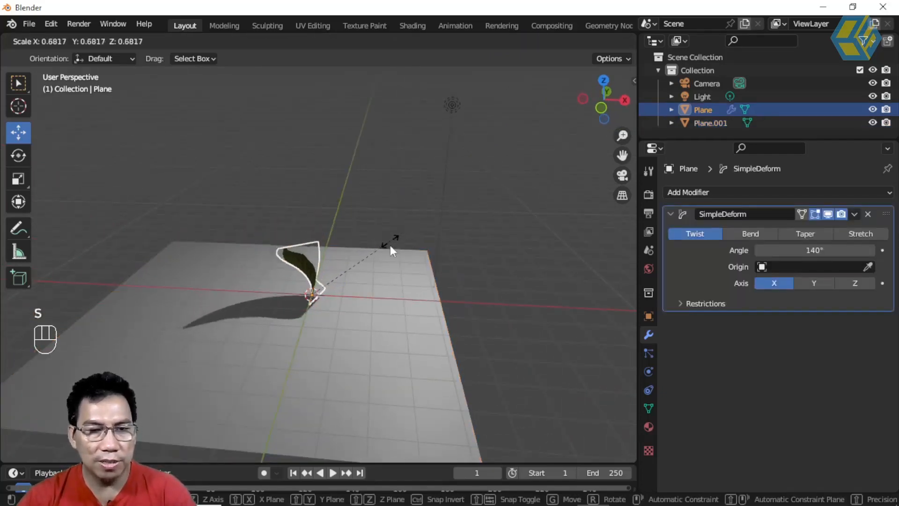
click(389, 241)
middle_drag(342, 303, 269, 301)
scroll(282, 295, up, 2)
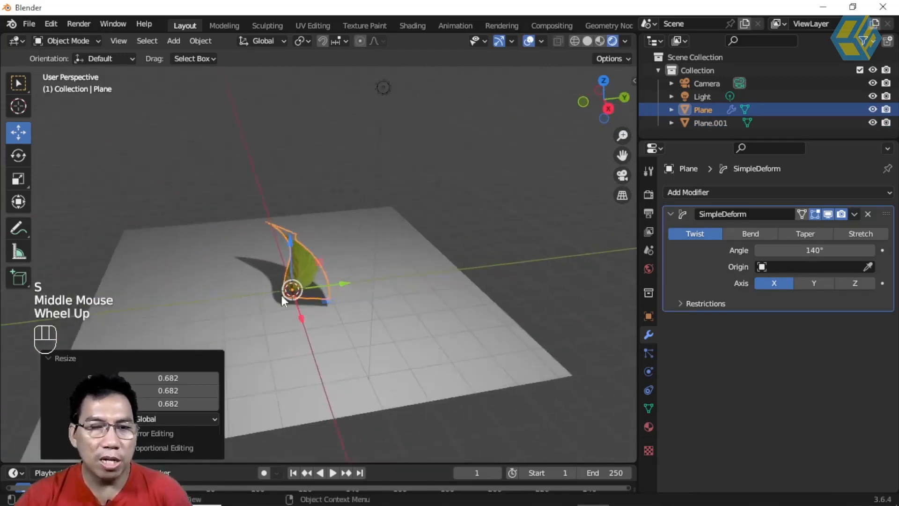
scroll(282, 299, up, 1)
click(391, 249)
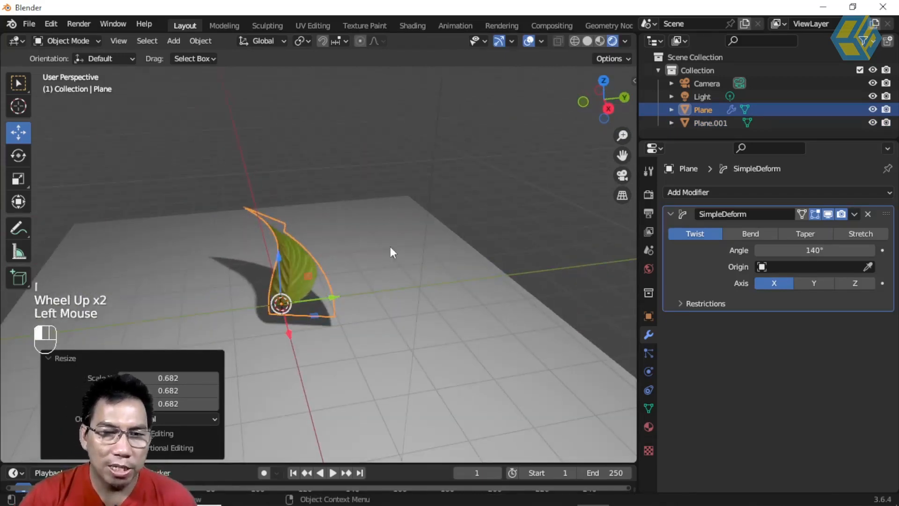
Try the Opaque Blend Mode in the leaf material's settings and inspect the leaf with its surrounding area
click(306, 274)
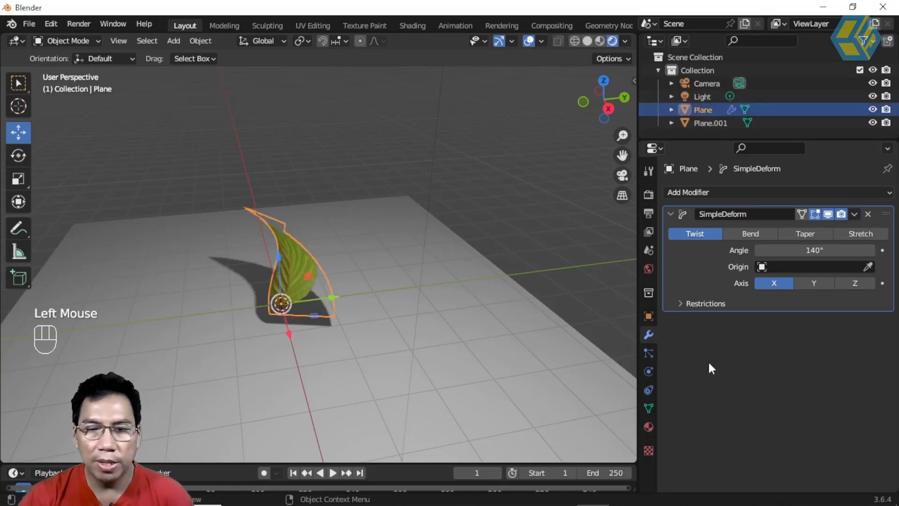
click(648, 427)
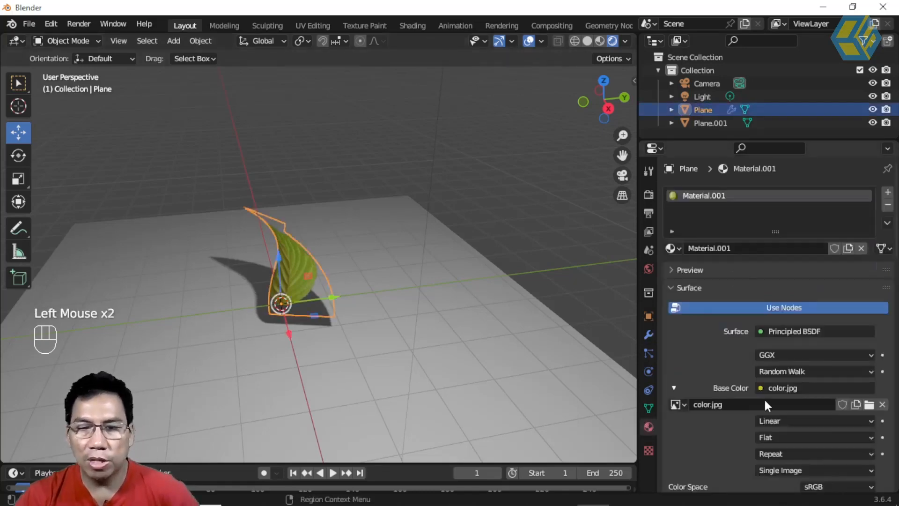
scroll(729, 406, down, 8)
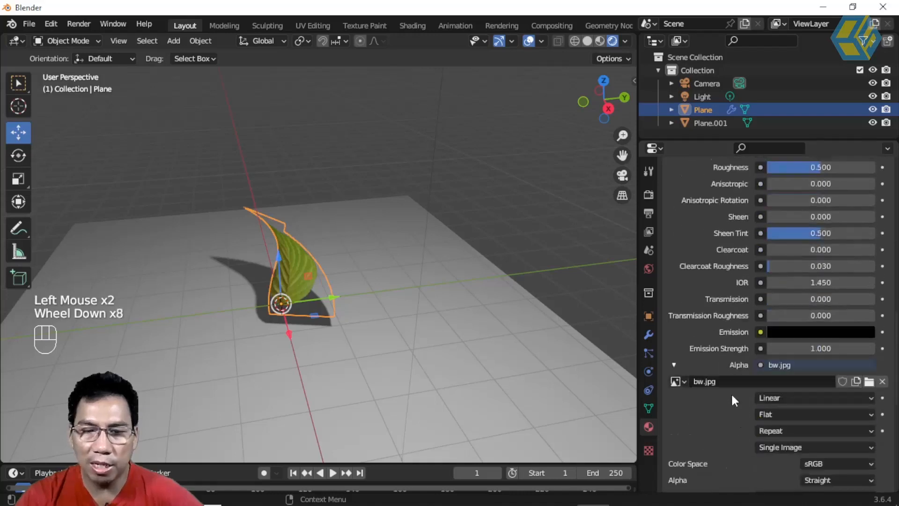
scroll(733, 400, down, 3)
scroll(725, 379, down, 2)
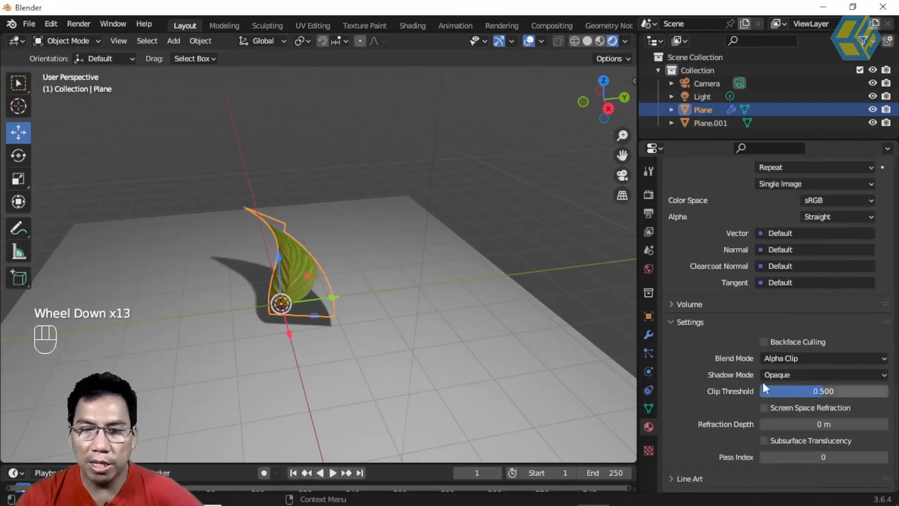
click(797, 359)
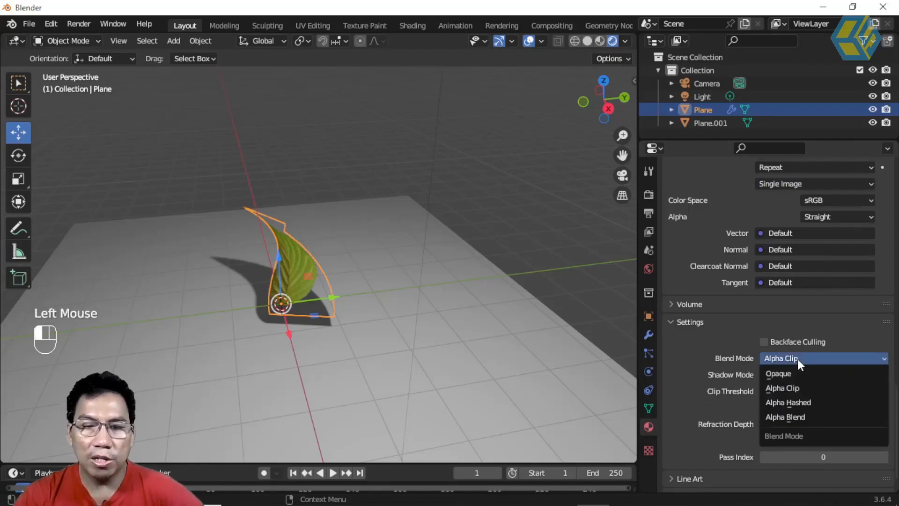
click(797, 374)
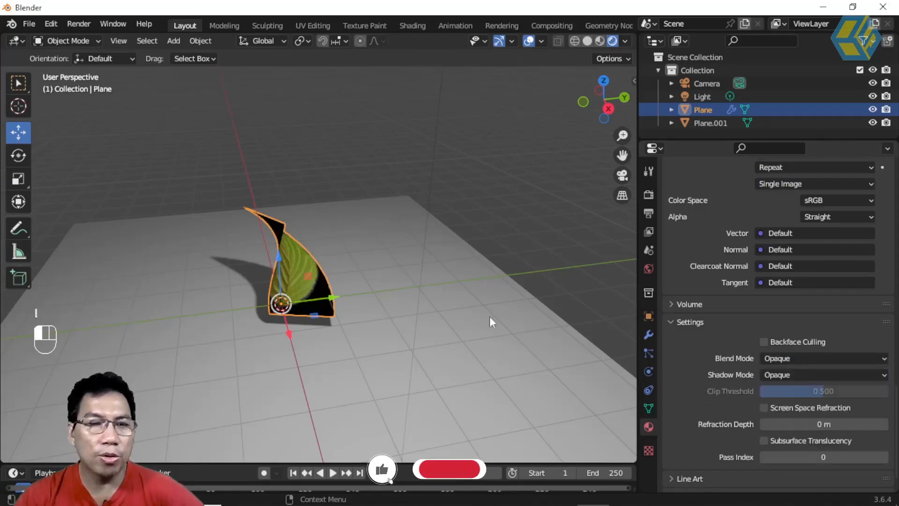
middle_drag(310, 284, 318, 253)
scroll(308, 218, up, 2)
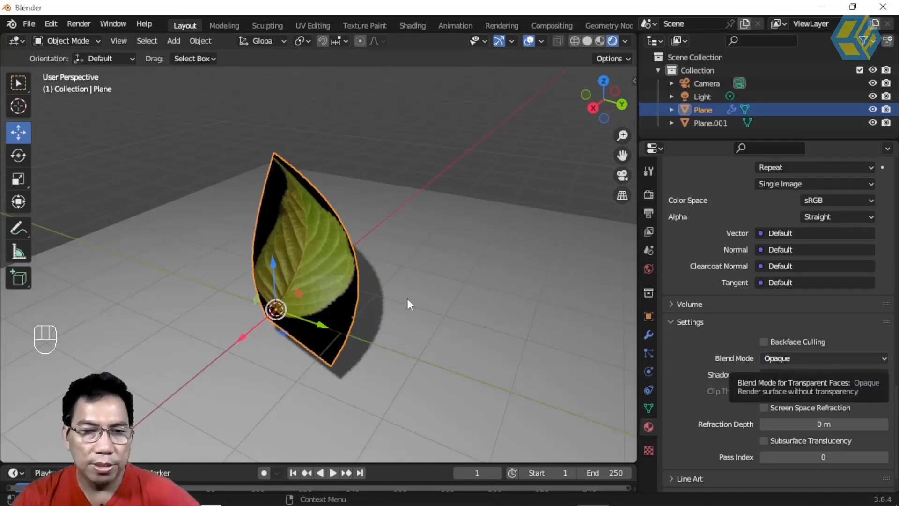
middle_drag(349, 299, 335, 323)
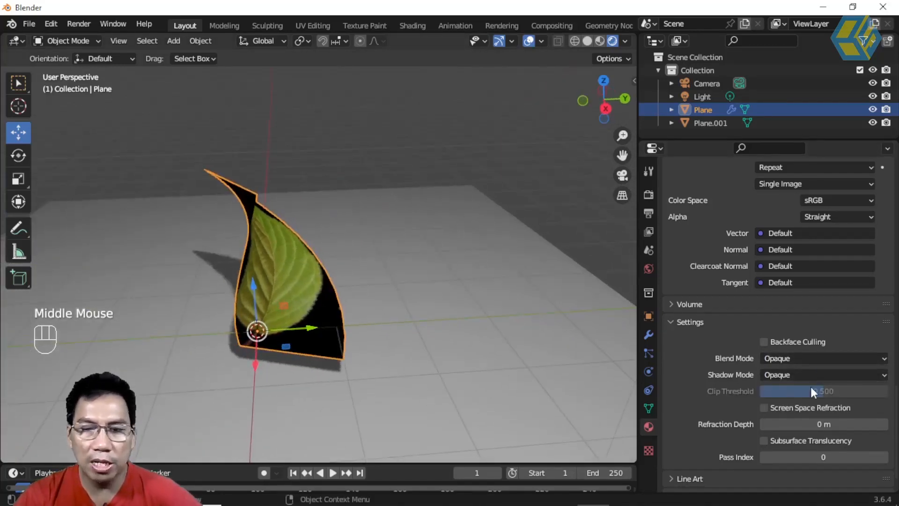
Set the leaf material's Blend Mode back to Alpha Clip
click(796, 360)
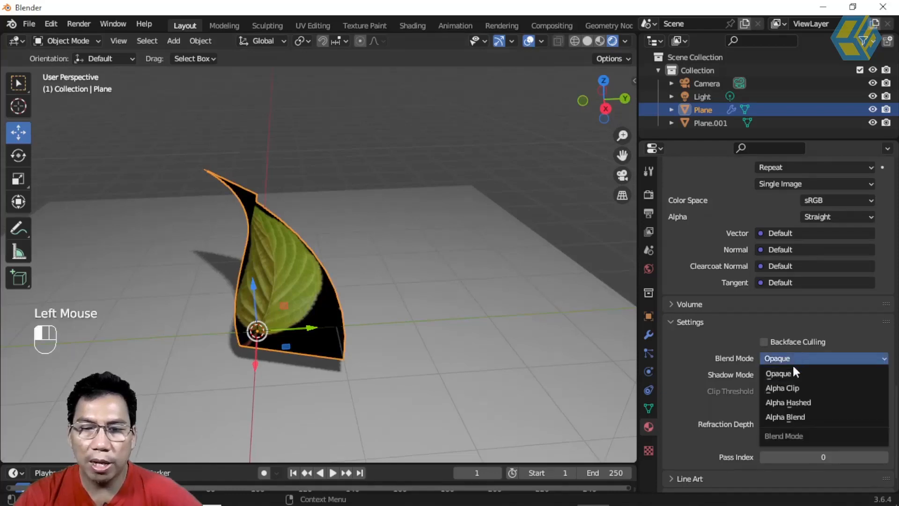
click(797, 388)
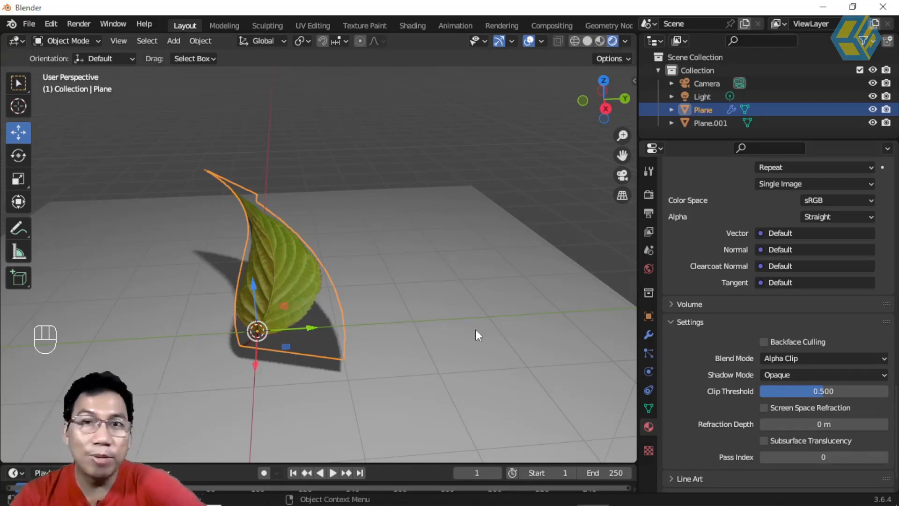
Set the leaf material's Shadow Mode to Alpha Clip
middle_drag(359, 348, 313, 286)
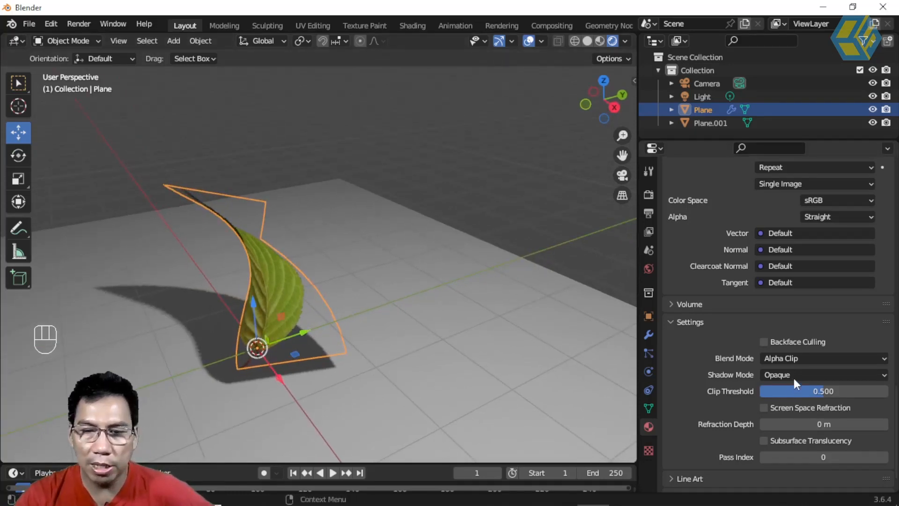
click(776, 373)
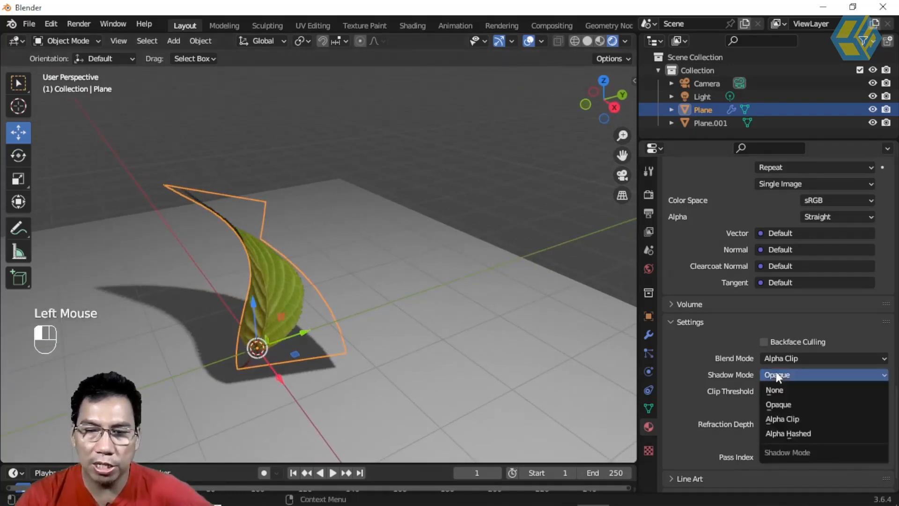
click(788, 420)
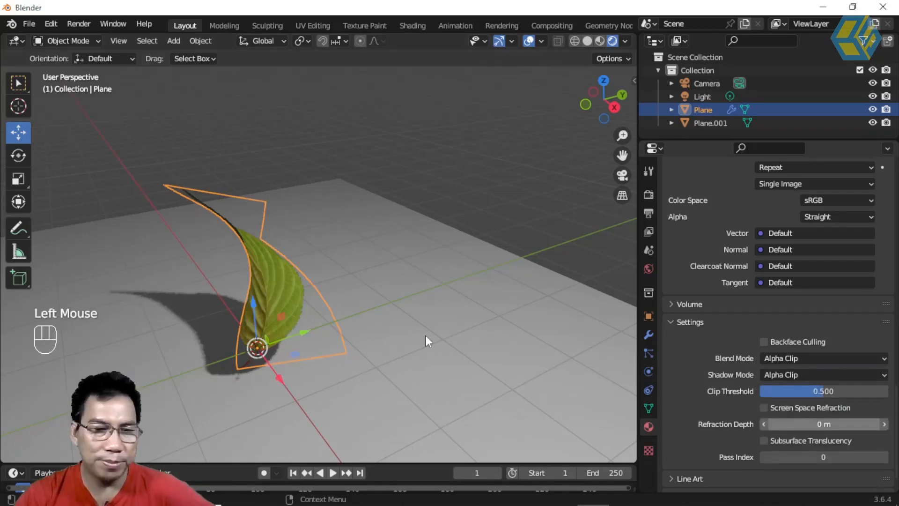
Duplicate the twisted leaf plane and move the copy about 2.083 m along the Y axis
middle_drag(369, 340, 322, 319)
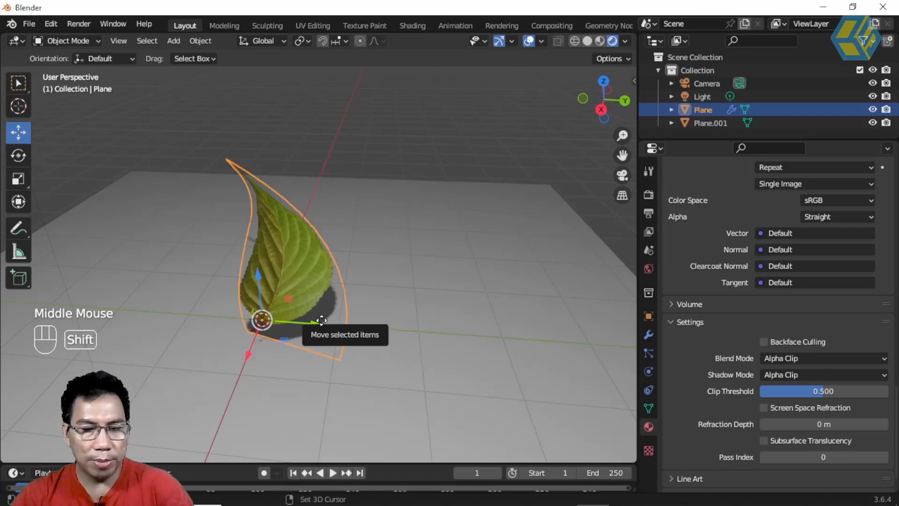
key(shift+d)
right_click(310, 322)
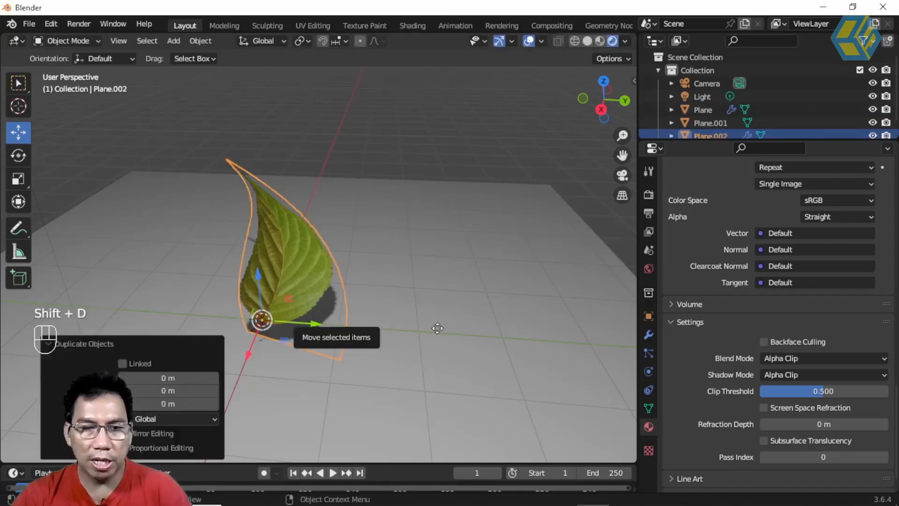
drag(315, 323, 515, 329)
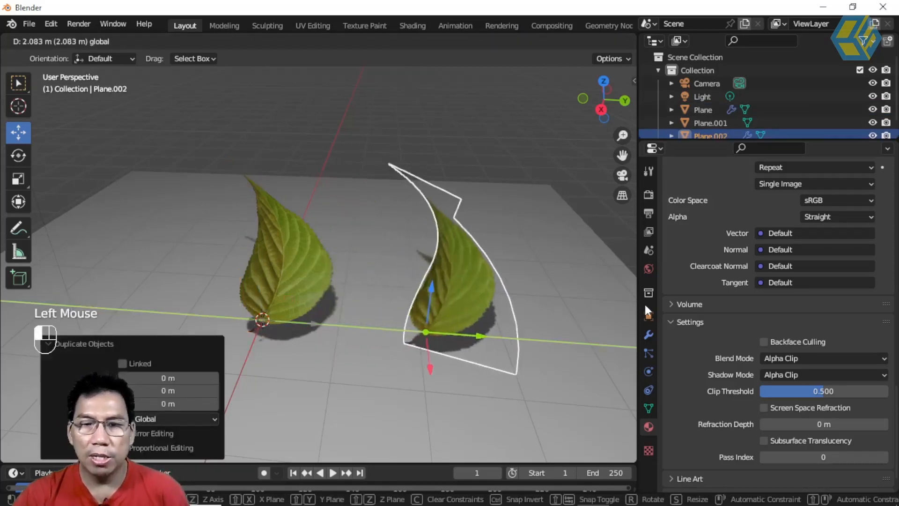
Remove the SimpleDeform modifier from the duplicated leaf and inspect both leaves with their shadows
click(650, 335)
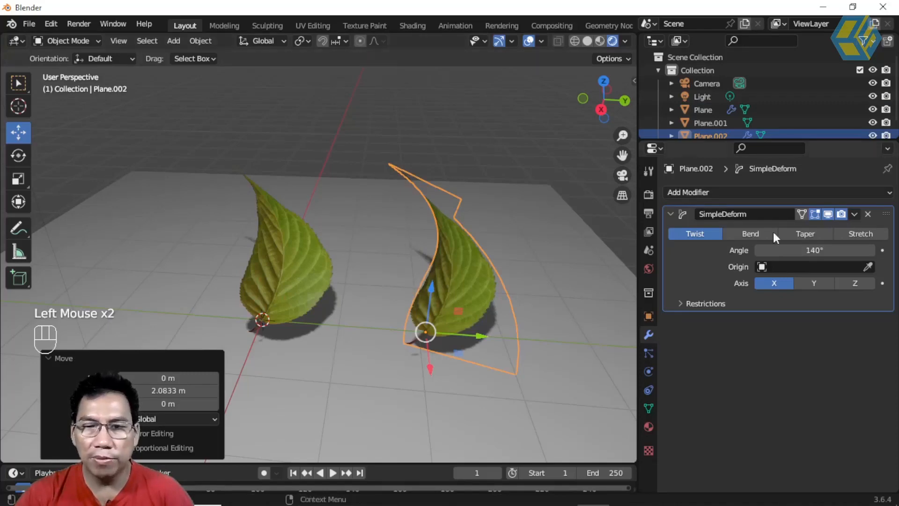
click(867, 214)
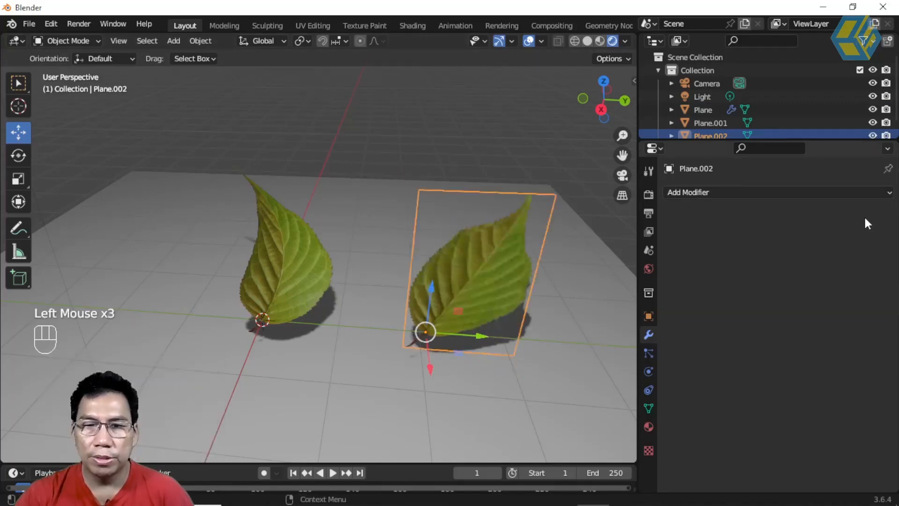
middle_drag(448, 304, 563, 291)
scroll(381, 303, down, 2)
middle_drag(384, 311, 309, 326)
shift+middle_drag(376, 313, 360, 283)
scroll(394, 296, up, 2)
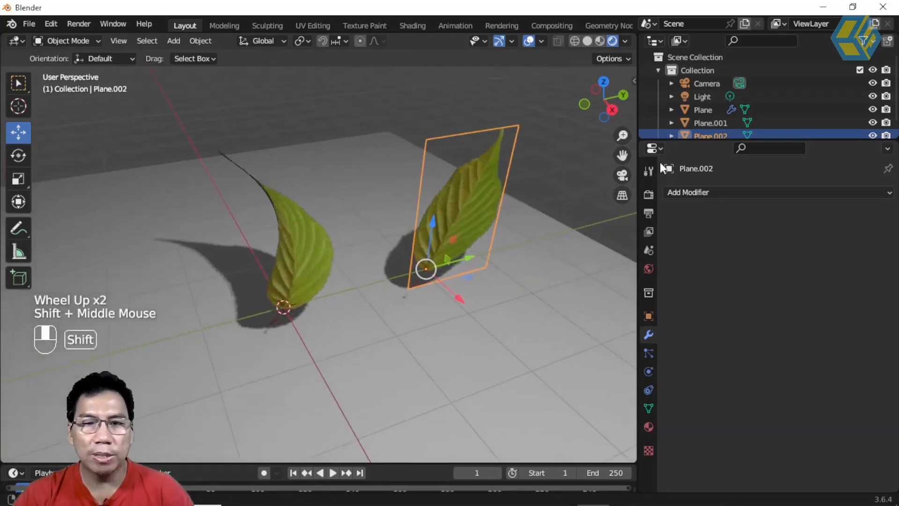
Try the Cycles render engine to compare the leaf shadows and switch back to Eevee
click(648, 195)
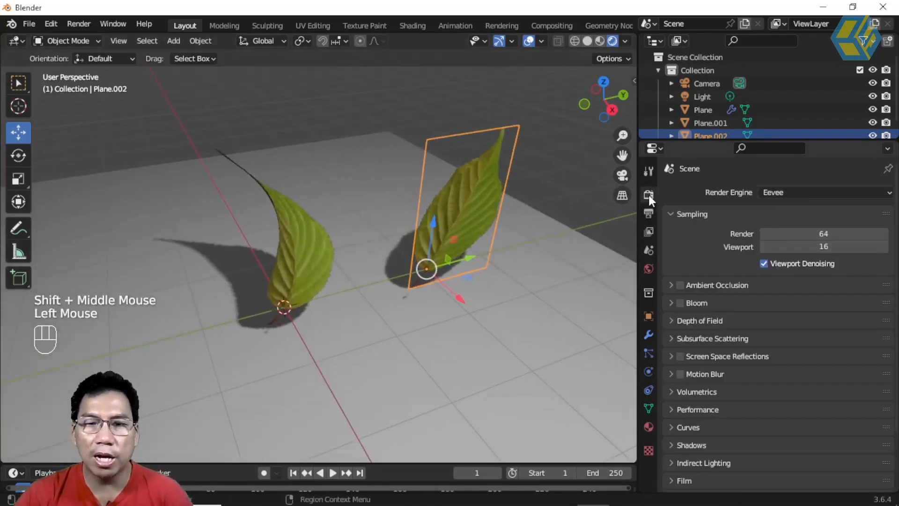
click(776, 190)
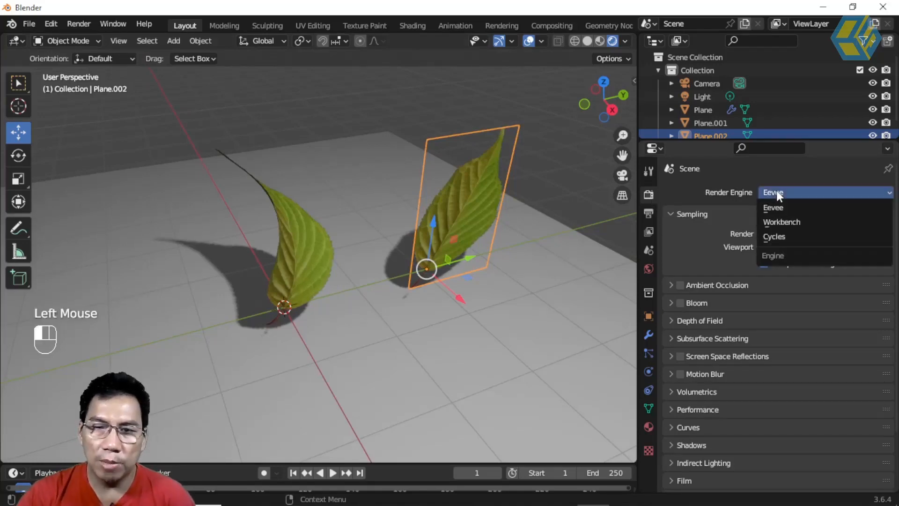
click(783, 237)
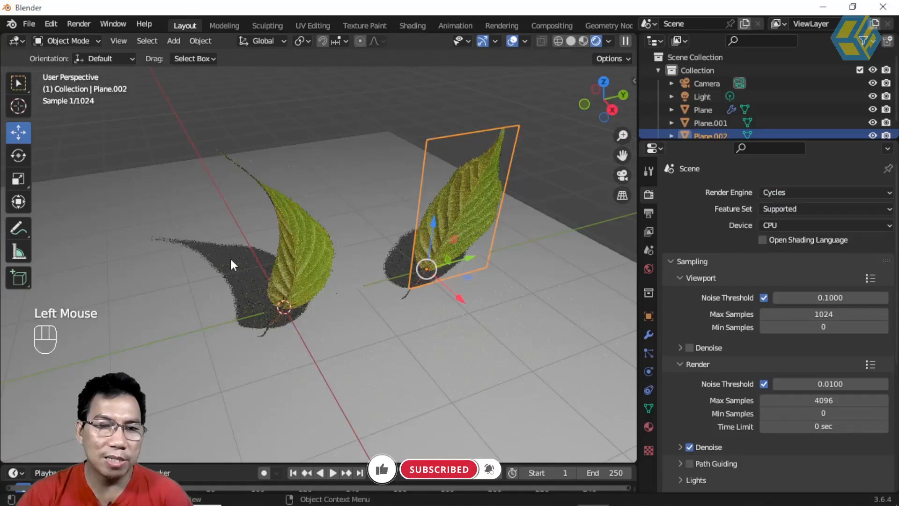
click(803, 190)
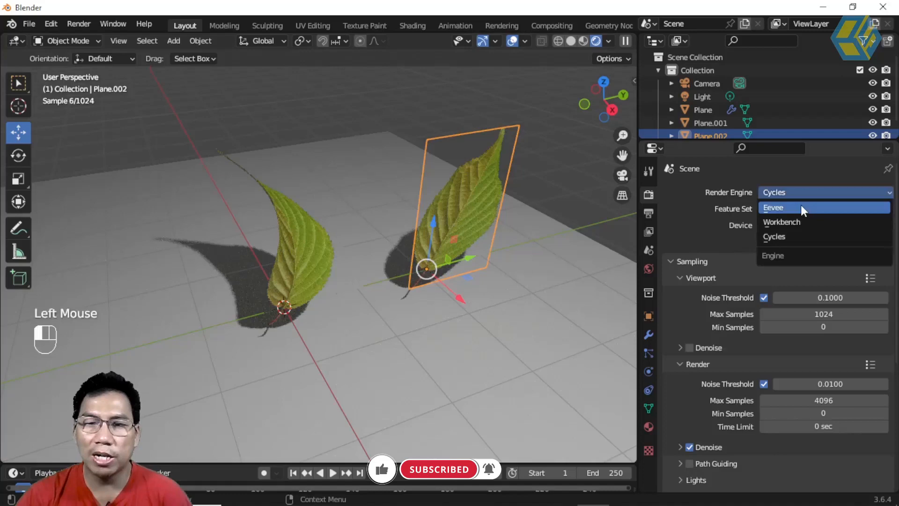
click(801, 206)
middle_drag(401, 283, 401, 269)
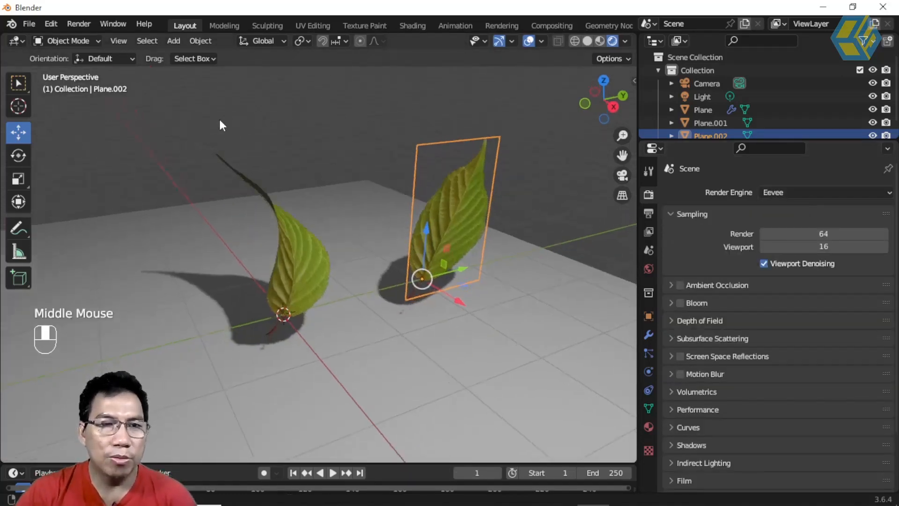
Add a UV sphere with 32 segments, 16 rings and a 1 m radius at the world origin
click(179, 42)
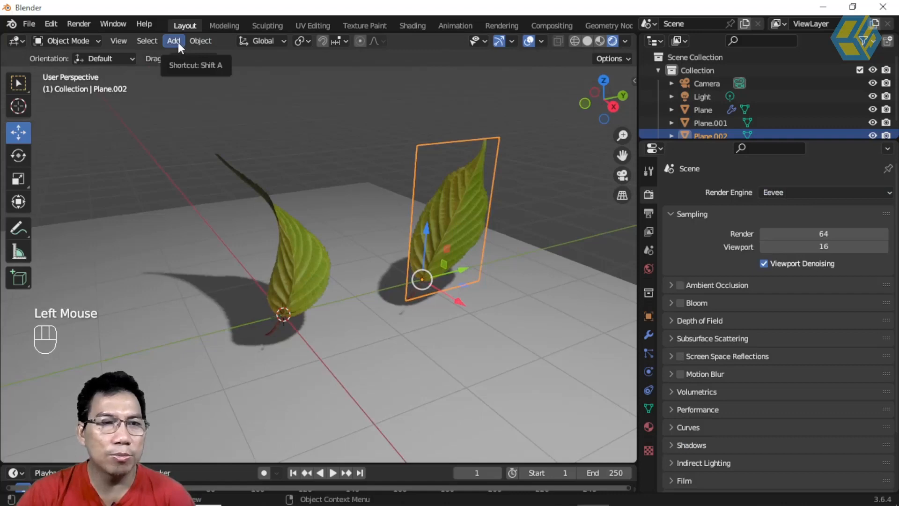
click(178, 41)
mouse_move(186, 55)
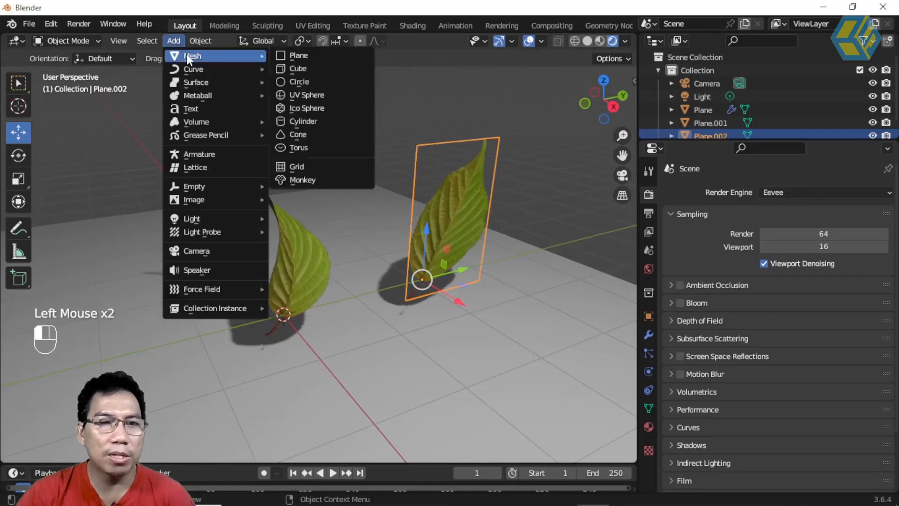
click(297, 97)
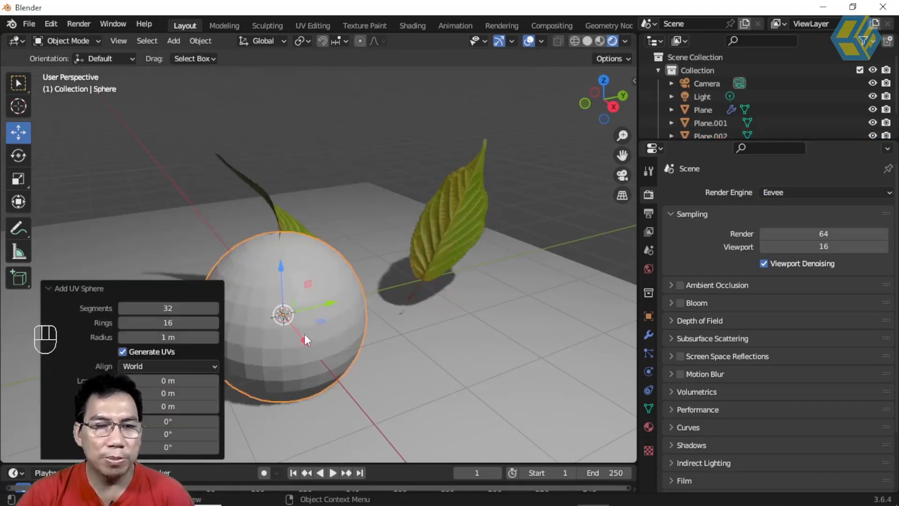
click(48, 288)
Move the sphere onto the open ground in front of the two leaves and scale it down uniformly to a little over half its size
drag(302, 339, 489, 305)
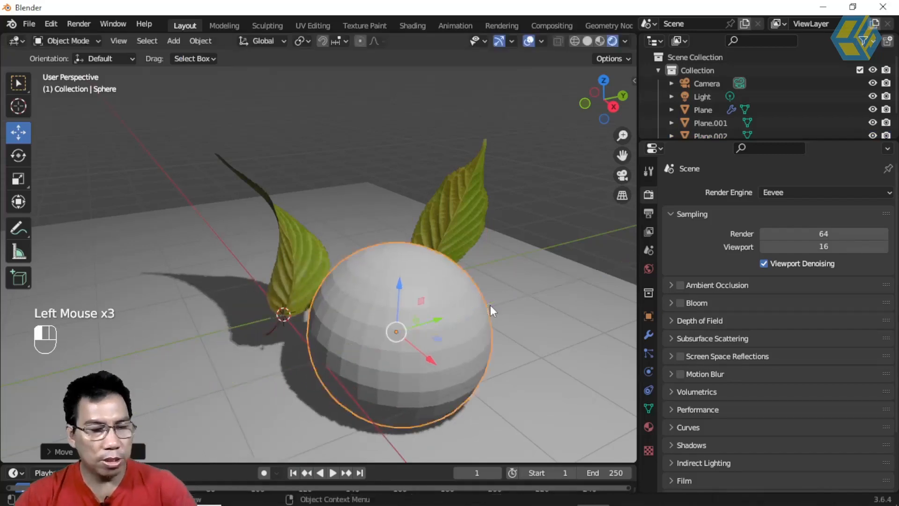
key(s)
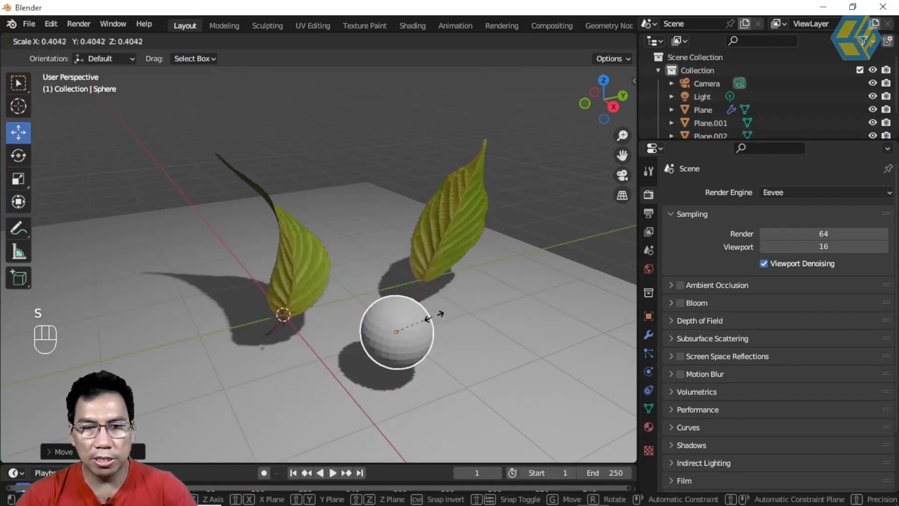
click(587, 303)
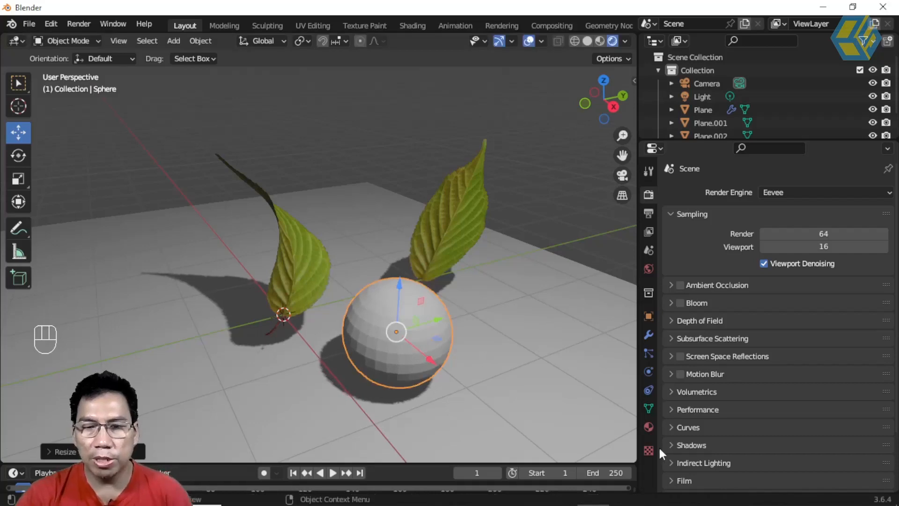
Assign the existing leaf material Material.001 to the sphere and inspect how the masked texture wraps around it
click(649, 427)
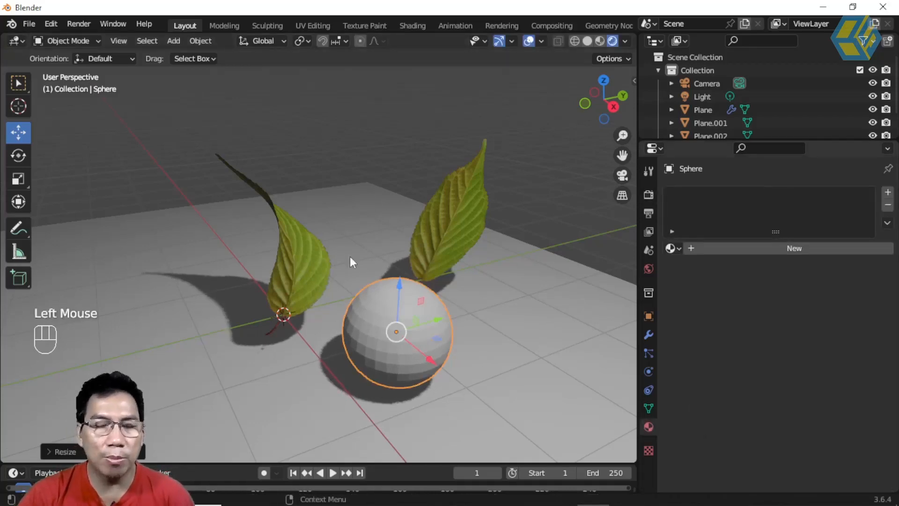
click(677, 247)
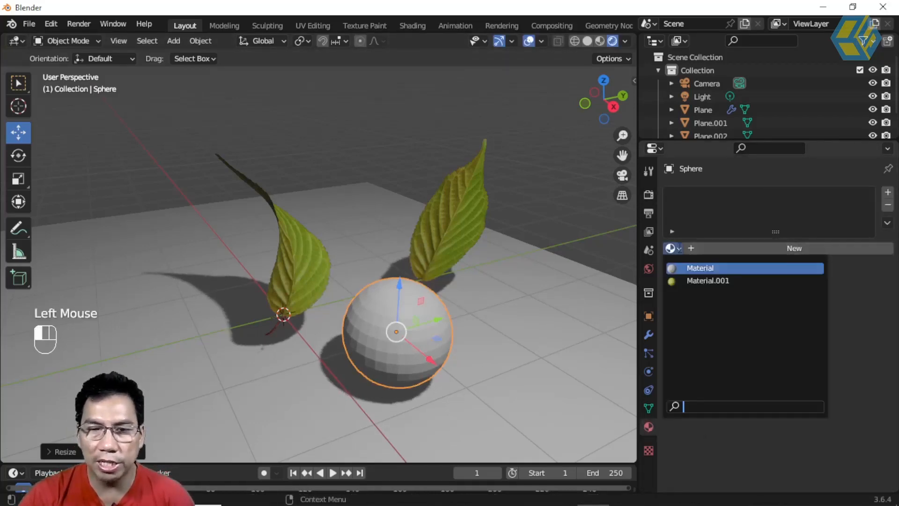
click(691, 284)
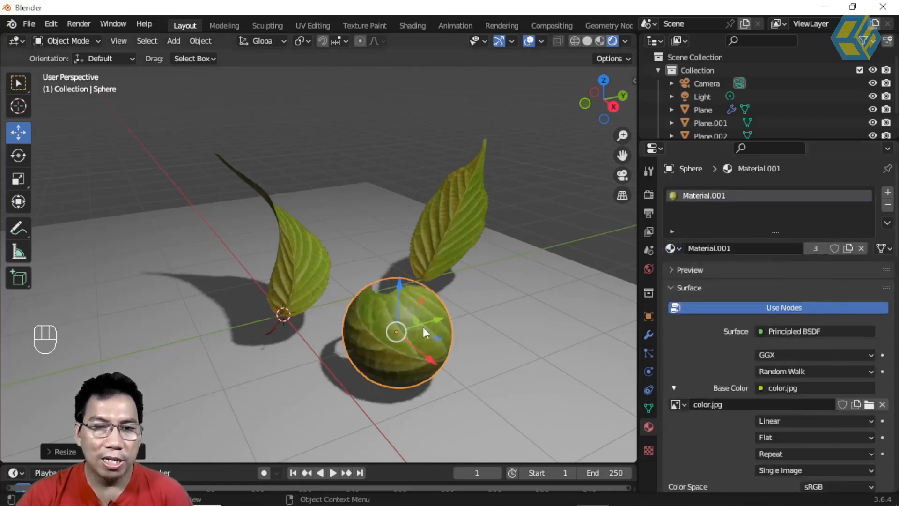
middle_drag(410, 337, 426, 334)
scroll(436, 295, up, 2)
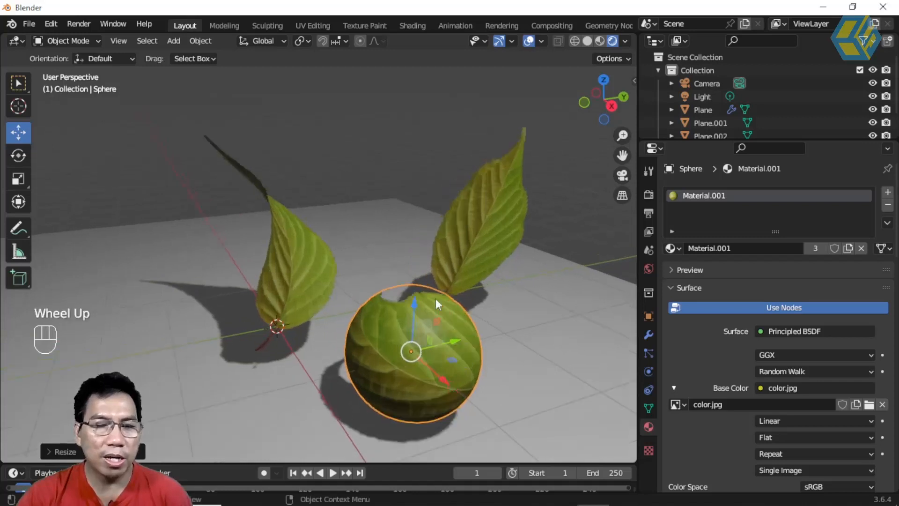
middle_drag(465, 299, 471, 292)
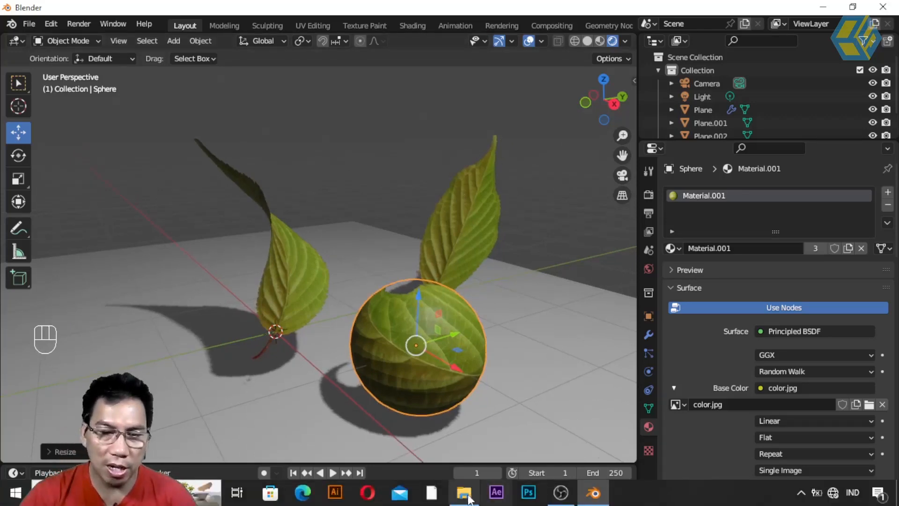
Switch to File Explorer to review the color and bw image files in the TRANSPARAN dan MASKING IMAGE folder, and return to Blender
click(463, 493)
click(504, 141)
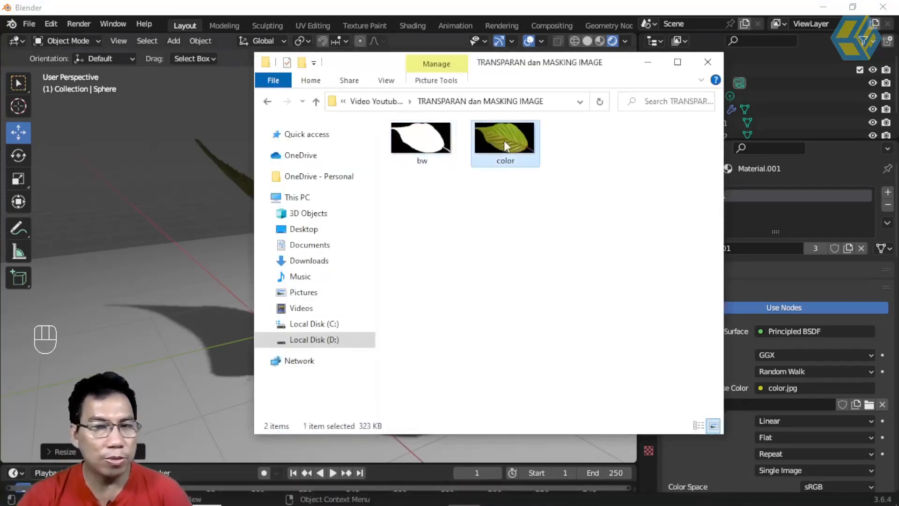
click(432, 153)
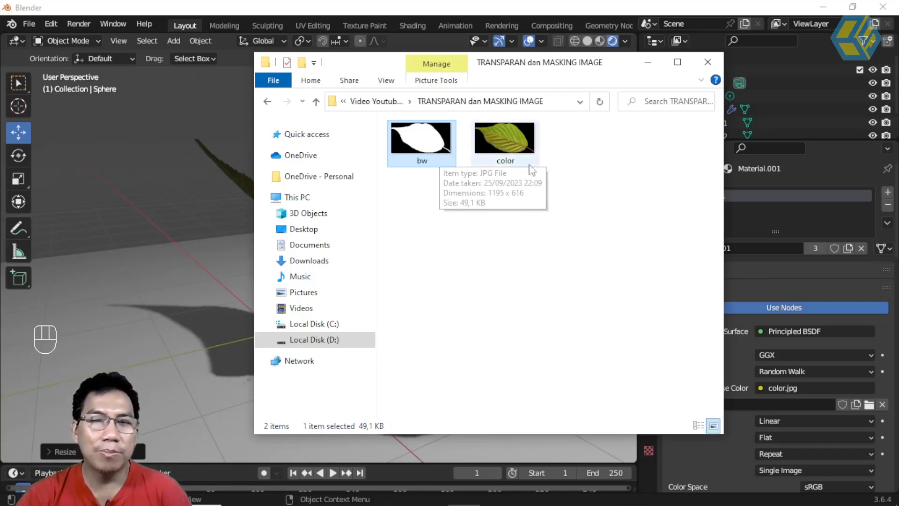
click(649, 66)
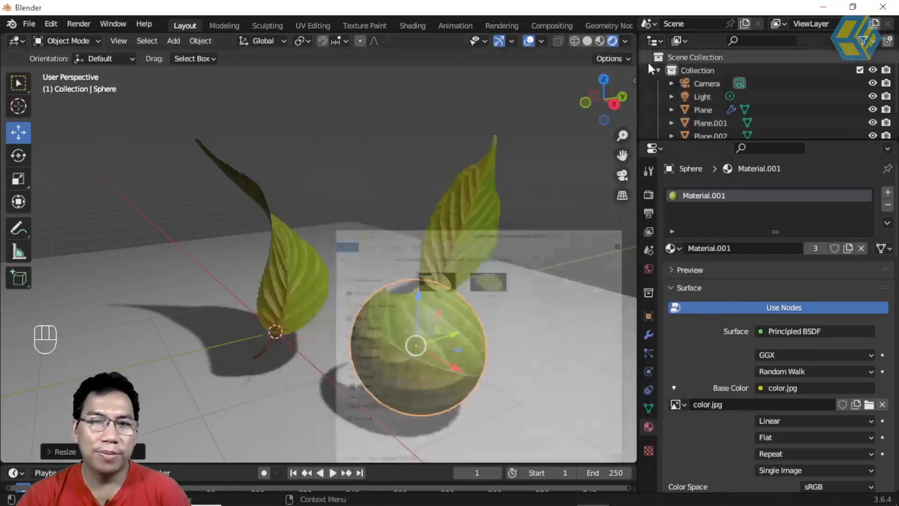